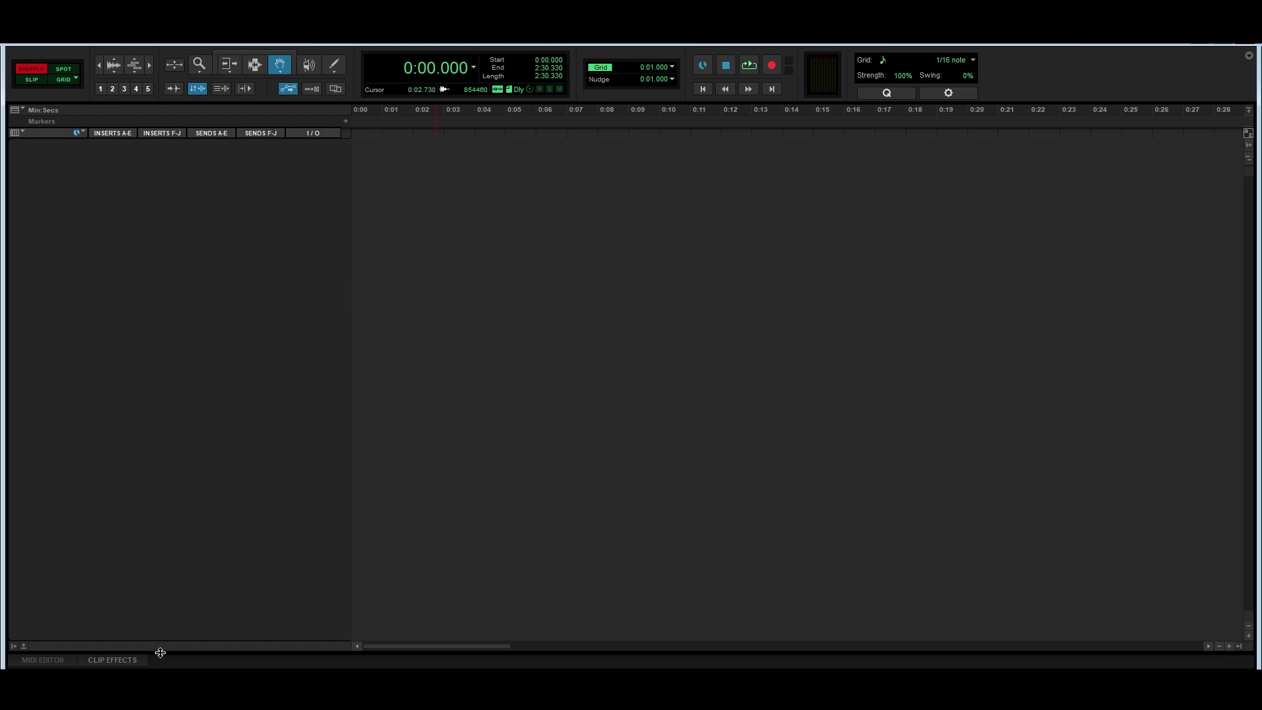
- Switch to File Explorer and import the four WAV files from the test files folder into the session as new tracks
{"action": "key", "text": "alt+Tab"}
{"action": "left_click_drag", "start_coordinate": [119, 314], "coordinate": [100, 222]}
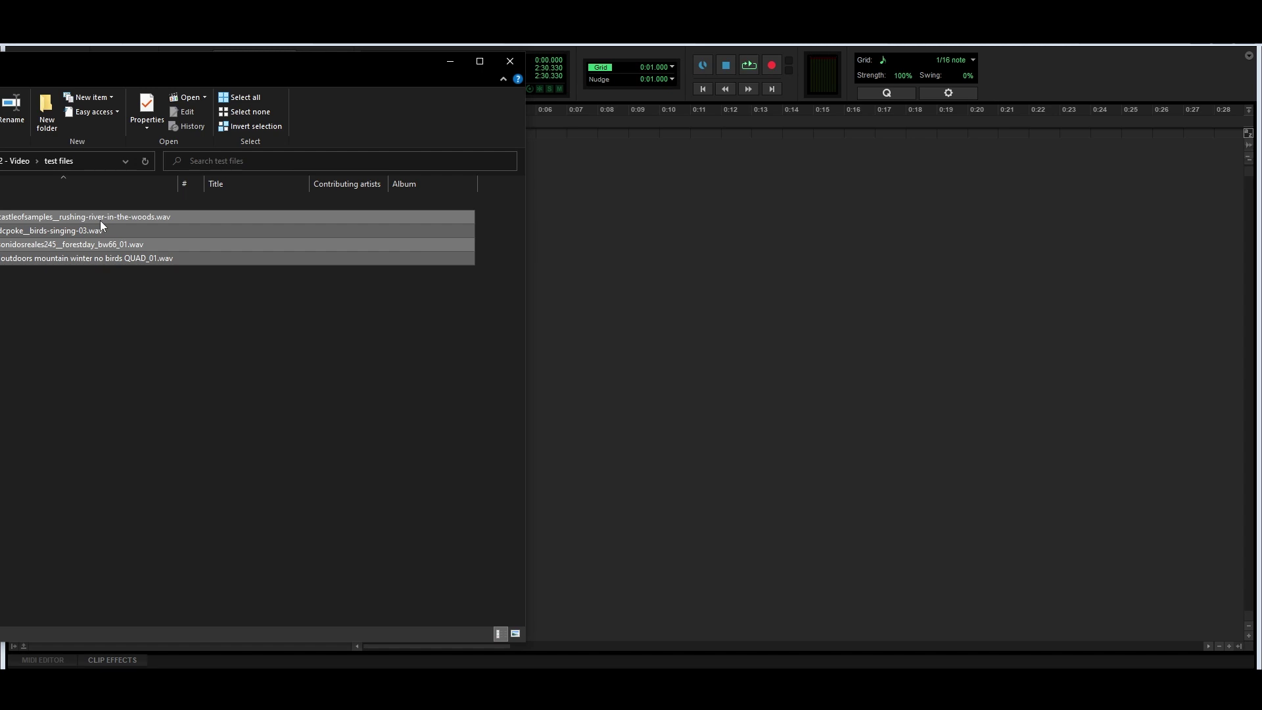
{"action": "left_click_drag", "start_coordinate": [89, 221], "coordinate": [655, 416]}
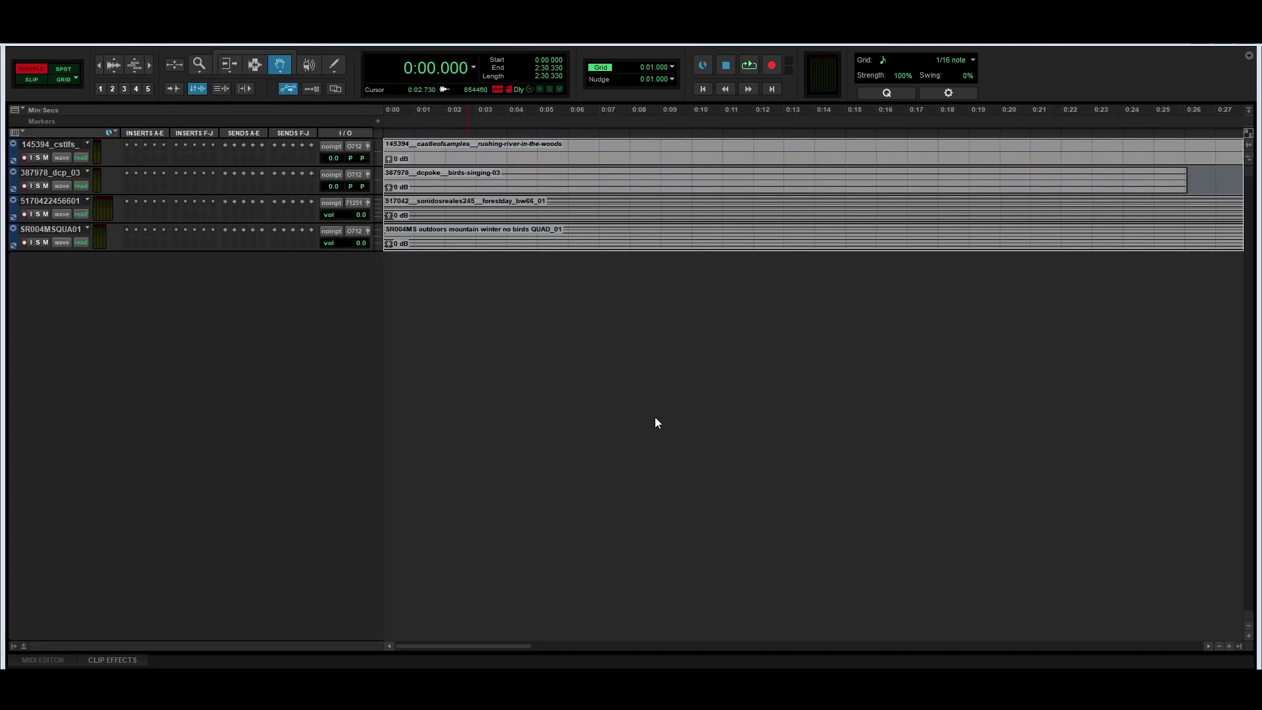
- Increase the heights of the four imported audio tracks so their inserts, sends and I/O rows are shown
{"action": "left_click", "coordinate": [59, 145]}
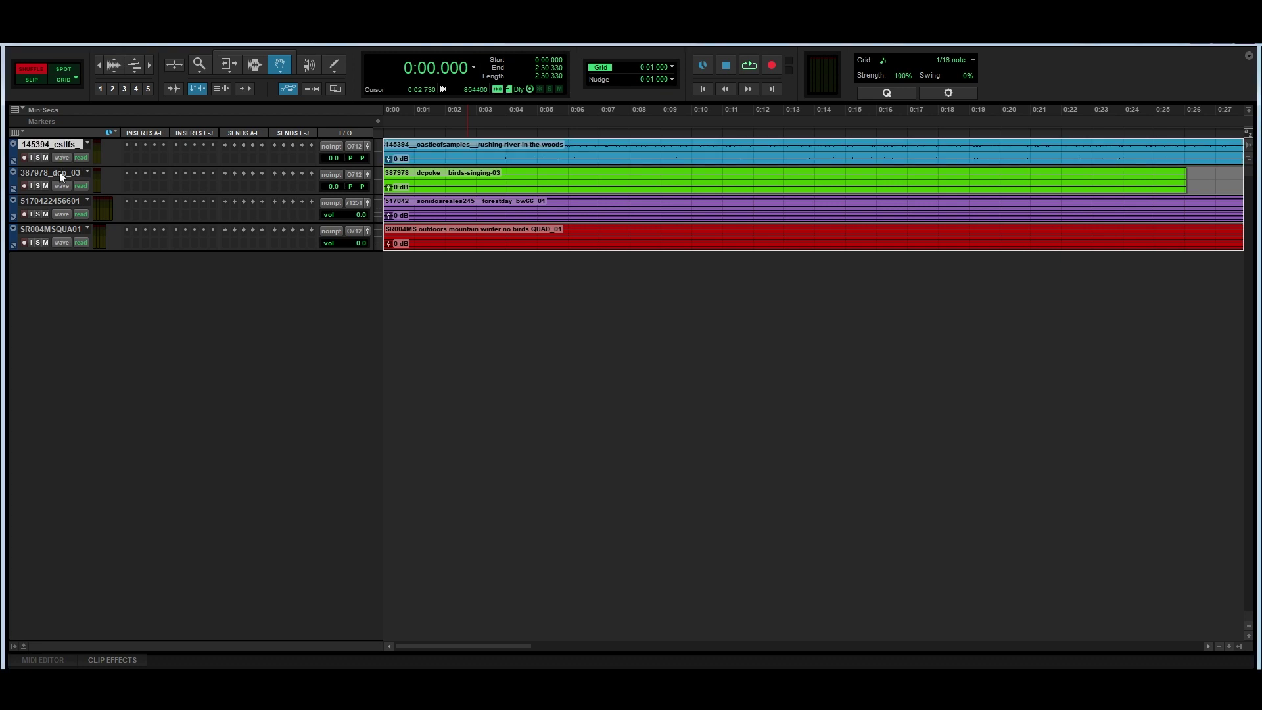
{"action": "left_click", "coordinate": [62, 229]}
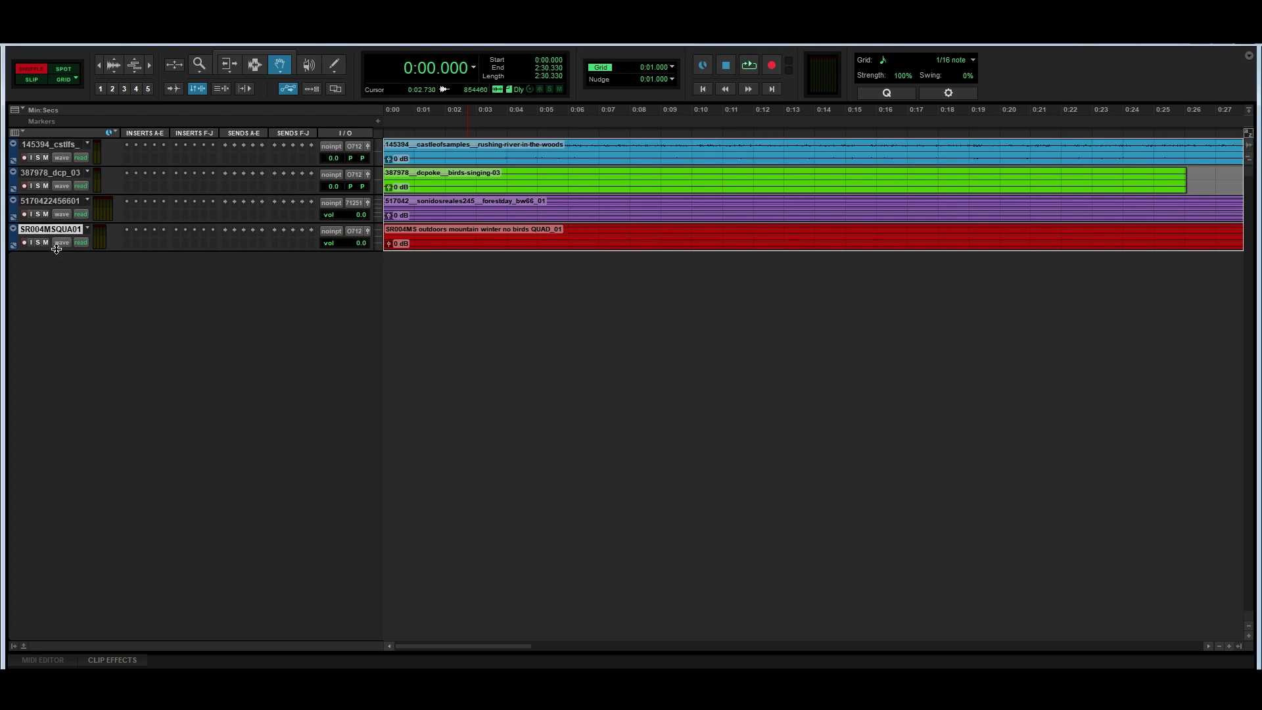
{"action": "left_click_drag", "start_coordinate": [57, 250], "coordinate": [59, 304]}
{"action": "left_click_drag", "start_coordinate": [57, 222], "coordinate": [56, 287]}
{"action": "left_click_drag", "start_coordinate": [53, 170], "coordinate": [55, 242]}
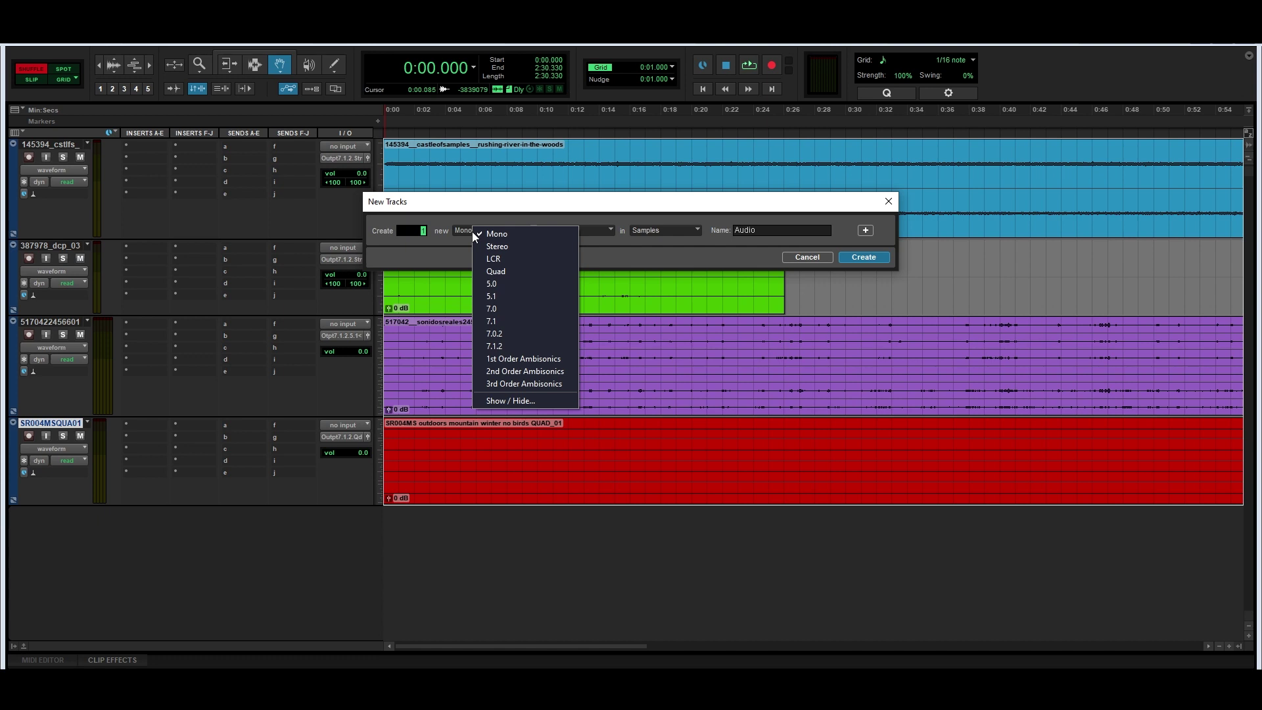
- Create one new 3rd Order Ambisonics routing folder named Ambience
{"action": "left_click", "coordinate": [512, 385]}
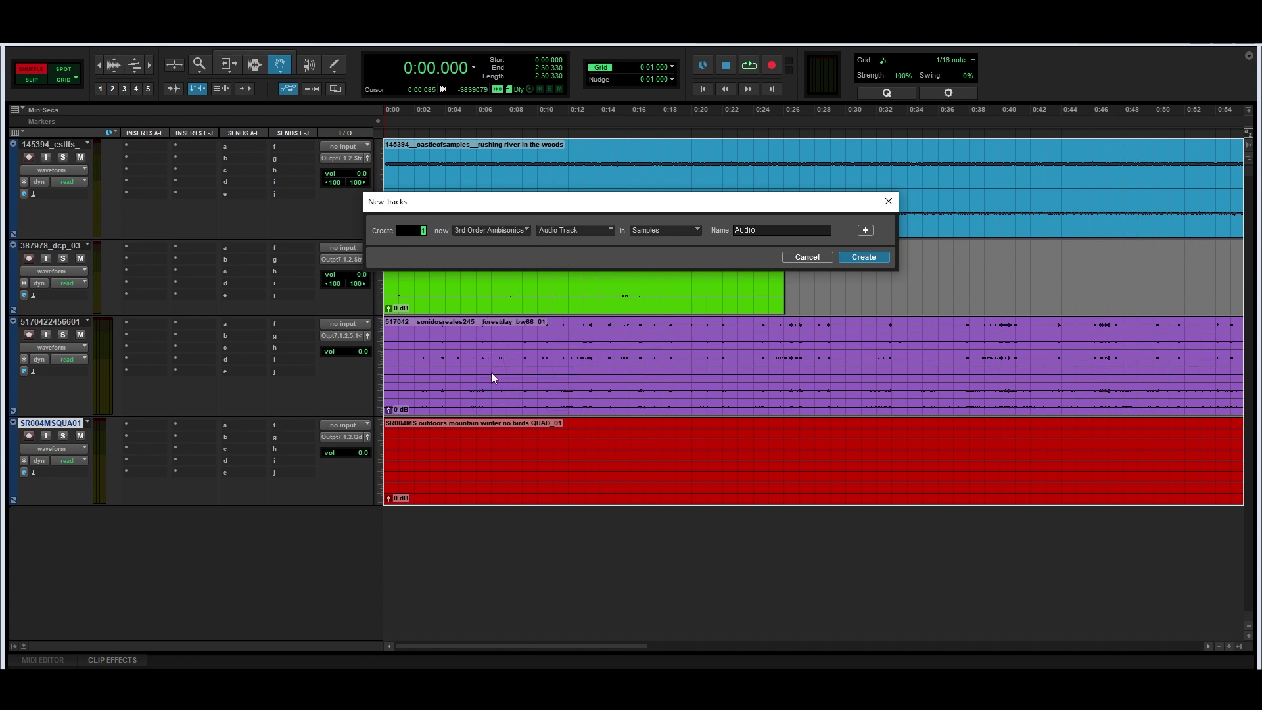
{"action": "left_click", "coordinate": [570, 233]}
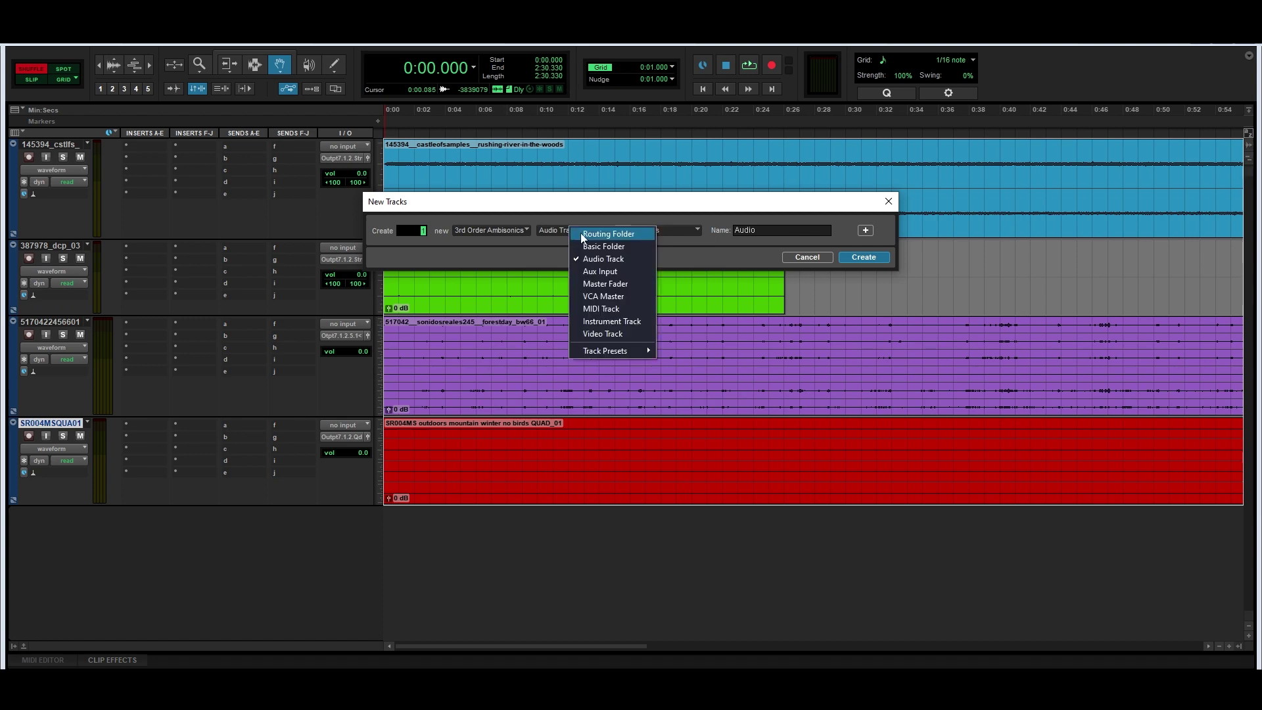
{"action": "left_click", "coordinate": [581, 235]}
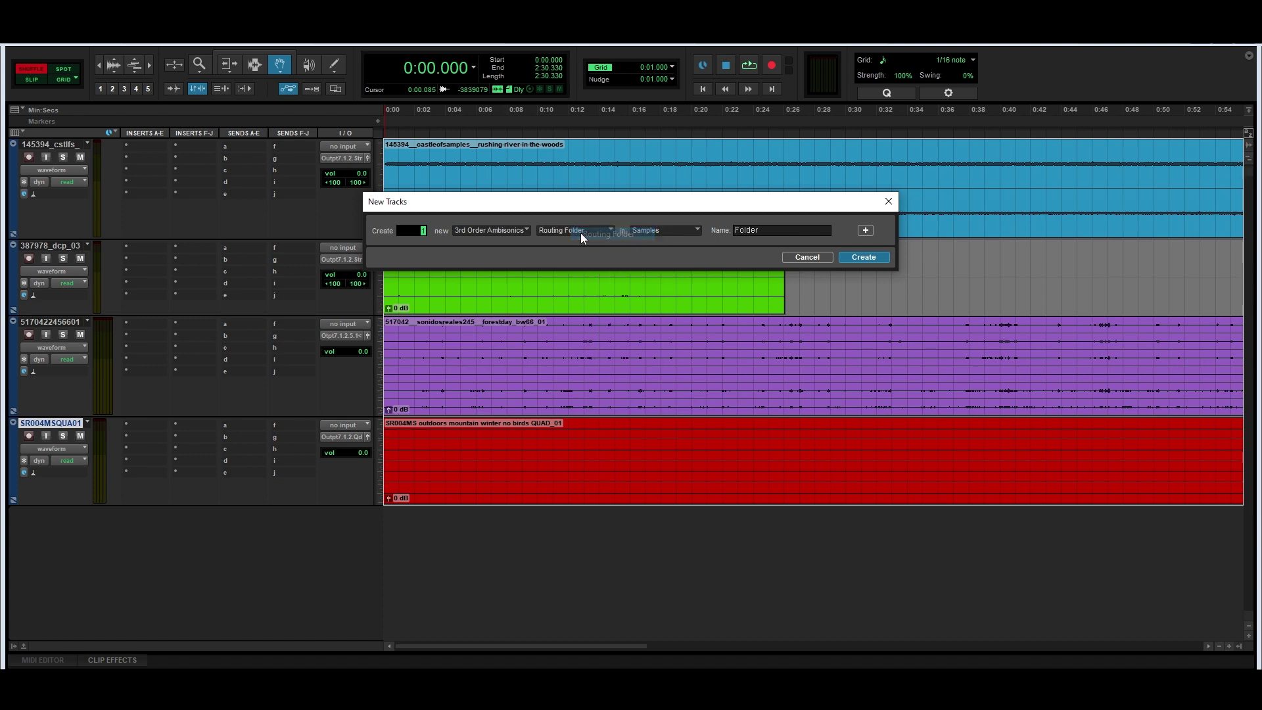
{"action": "left_click", "coordinate": [772, 230]}
{"action": "type", "text": "Ambience"}
{"action": "key", "text": "Return"}
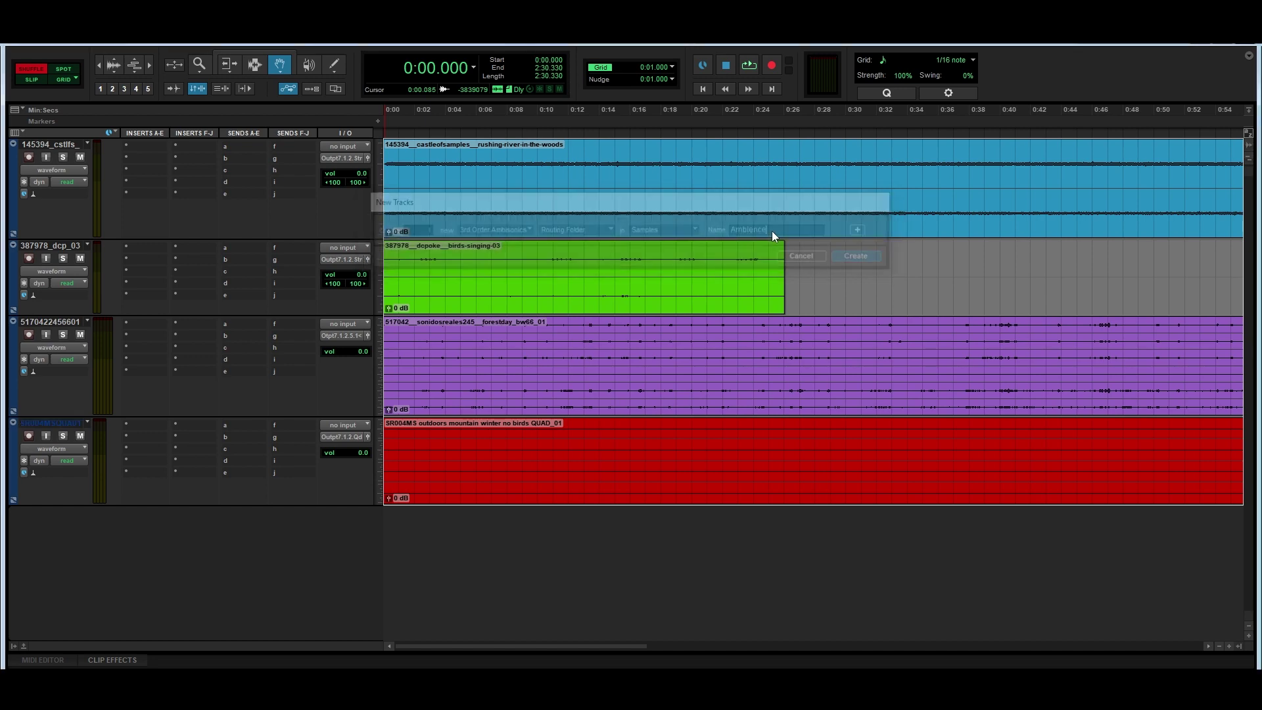
- Place the Ambience folder above the audio tracks and move all four audio tracks into it
{"action": "left_click_drag", "start_coordinate": [64, 521], "coordinate": [41, 157]}
{"action": "left_click", "coordinate": [41, 177]}
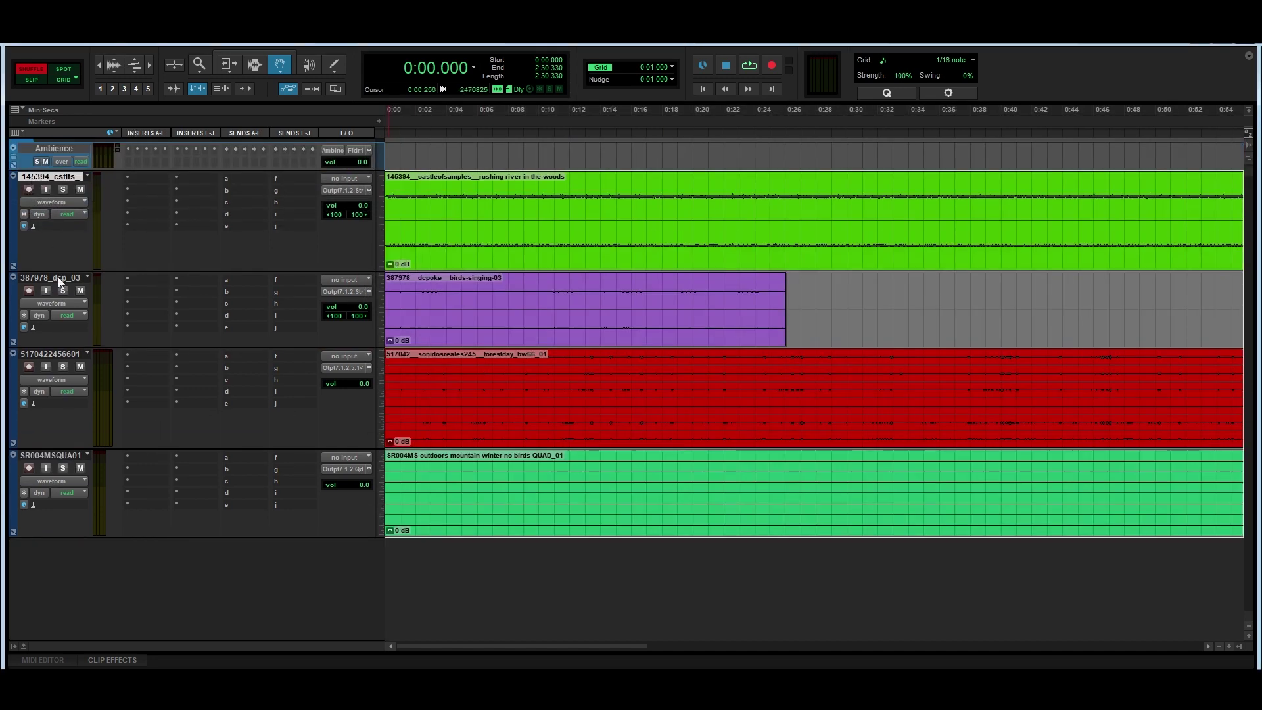
{"action": "left_click", "coordinate": [57, 457], "text": "shift"}
{"action": "left_click_drag", "start_coordinate": [41, 183], "coordinate": [61, 164]}
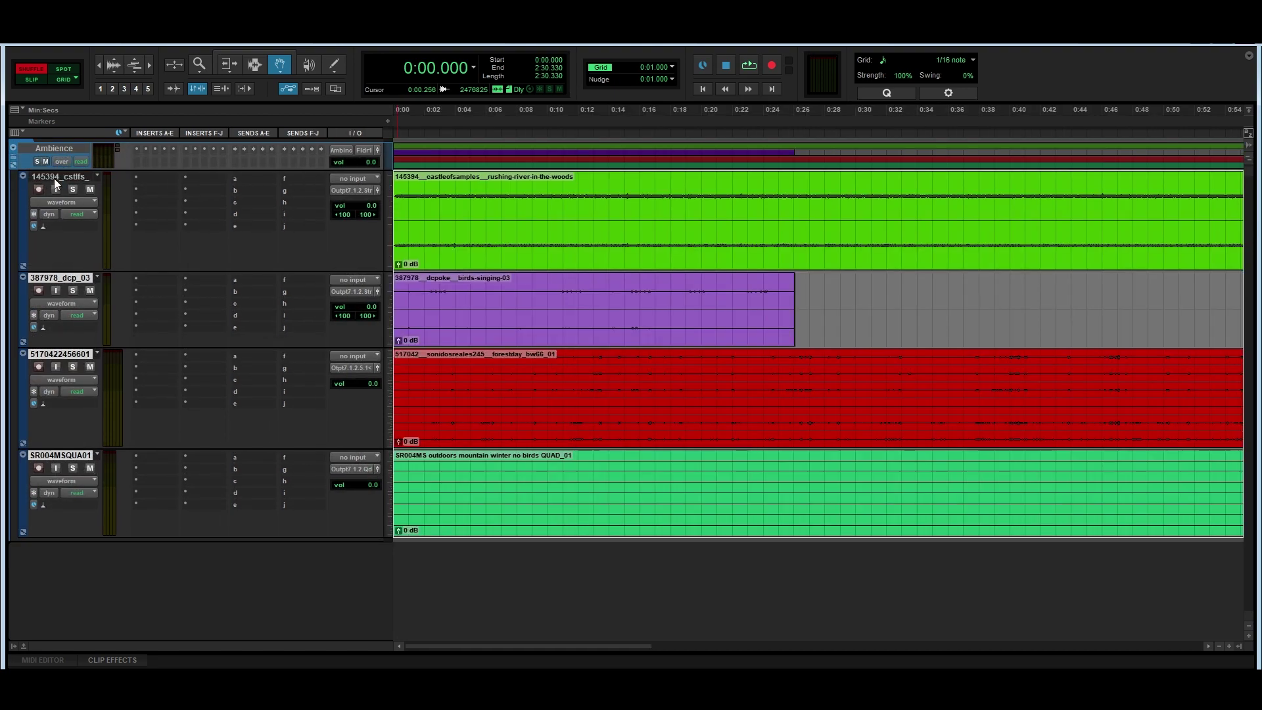
- Route the outputs of the river, birds, forest day and mountain winter tracks to the Ambience (3rd Order Ambisonics) track
{"action": "left_click", "coordinate": [332, 191]}
{"action": "mouse_move", "coordinate": [366, 256]}
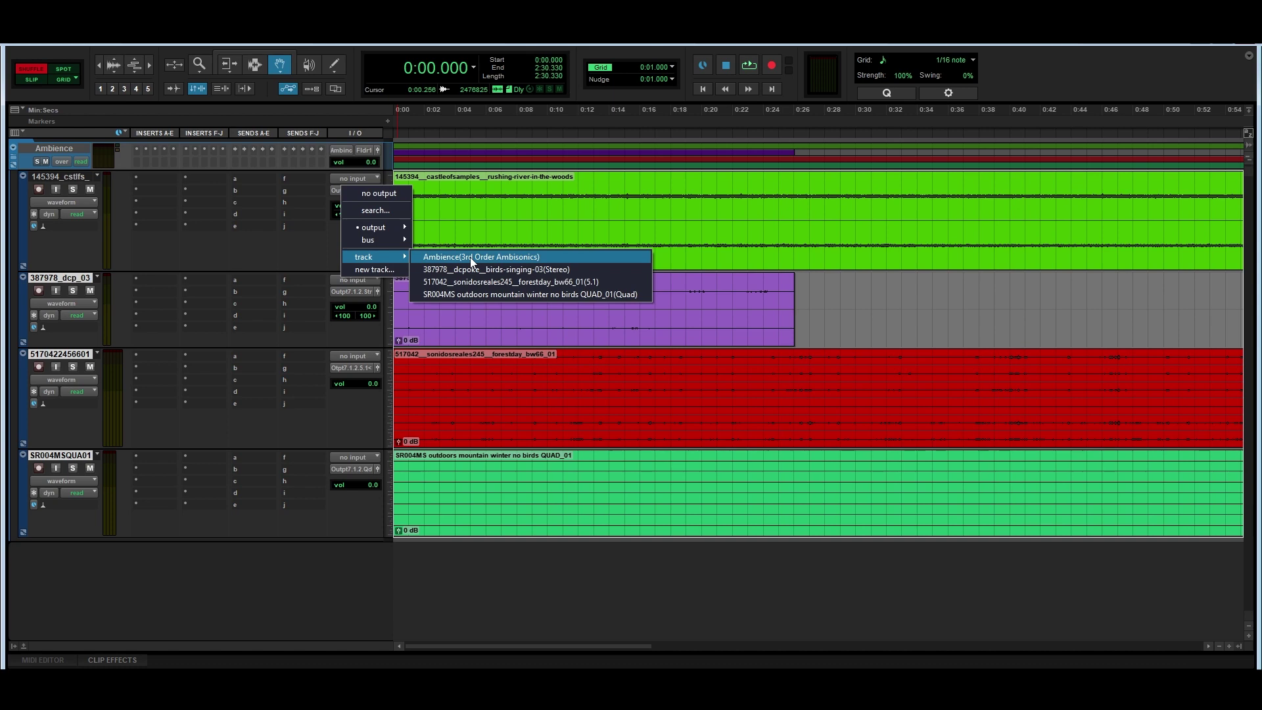
{"action": "left_click", "coordinate": [471, 262]}
{"action": "left_click", "coordinate": [351, 293]}
{"action": "mouse_move", "coordinate": [371, 358]}
{"action": "left_click", "coordinate": [467, 361]}
{"action": "left_click", "coordinate": [342, 369]}
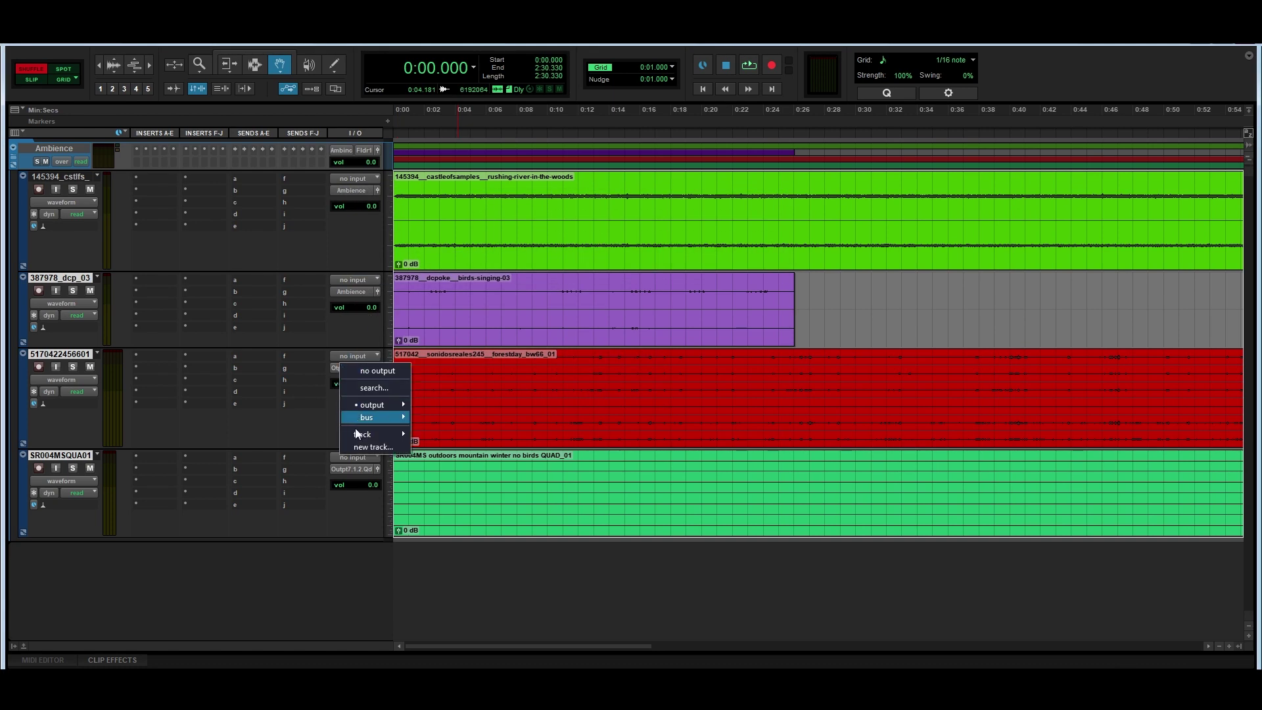
{"action": "mouse_move", "coordinate": [362, 437]}
{"action": "left_click", "coordinate": [463, 435]}
{"action": "left_click", "coordinate": [362, 472]}
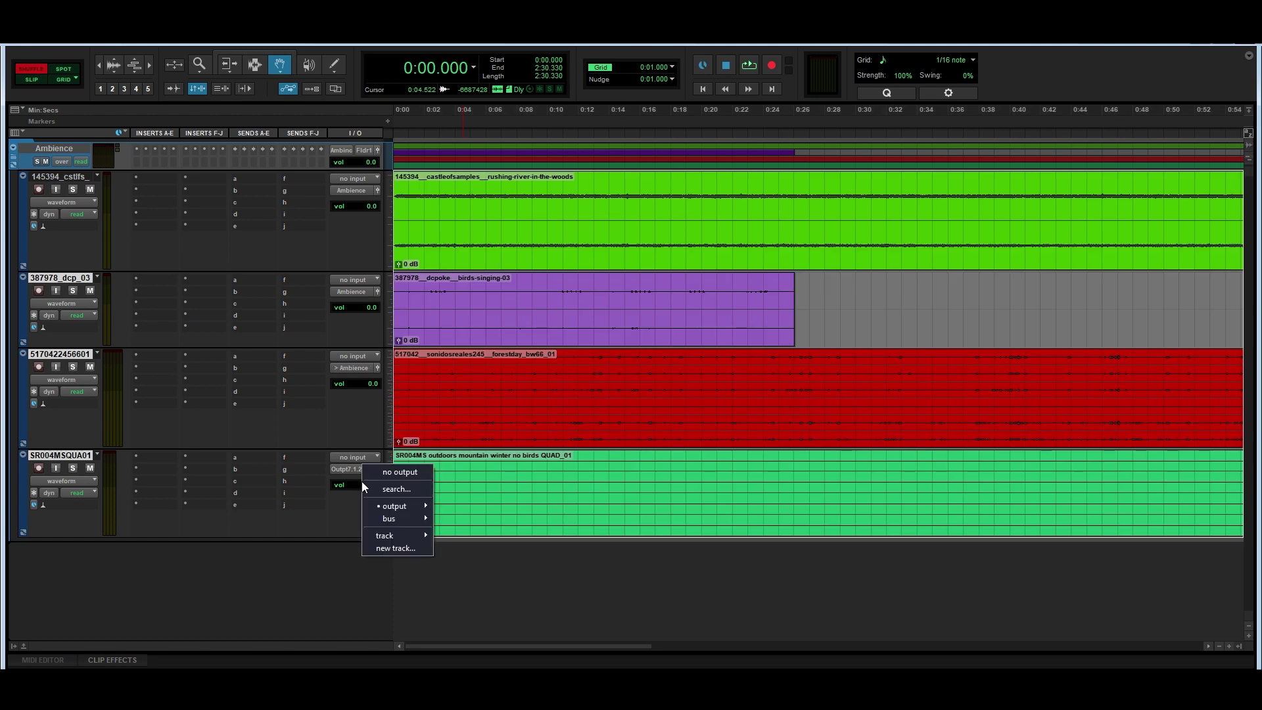
{"action": "mouse_move", "coordinate": [372, 534]}
{"action": "left_click", "coordinate": [475, 537]}
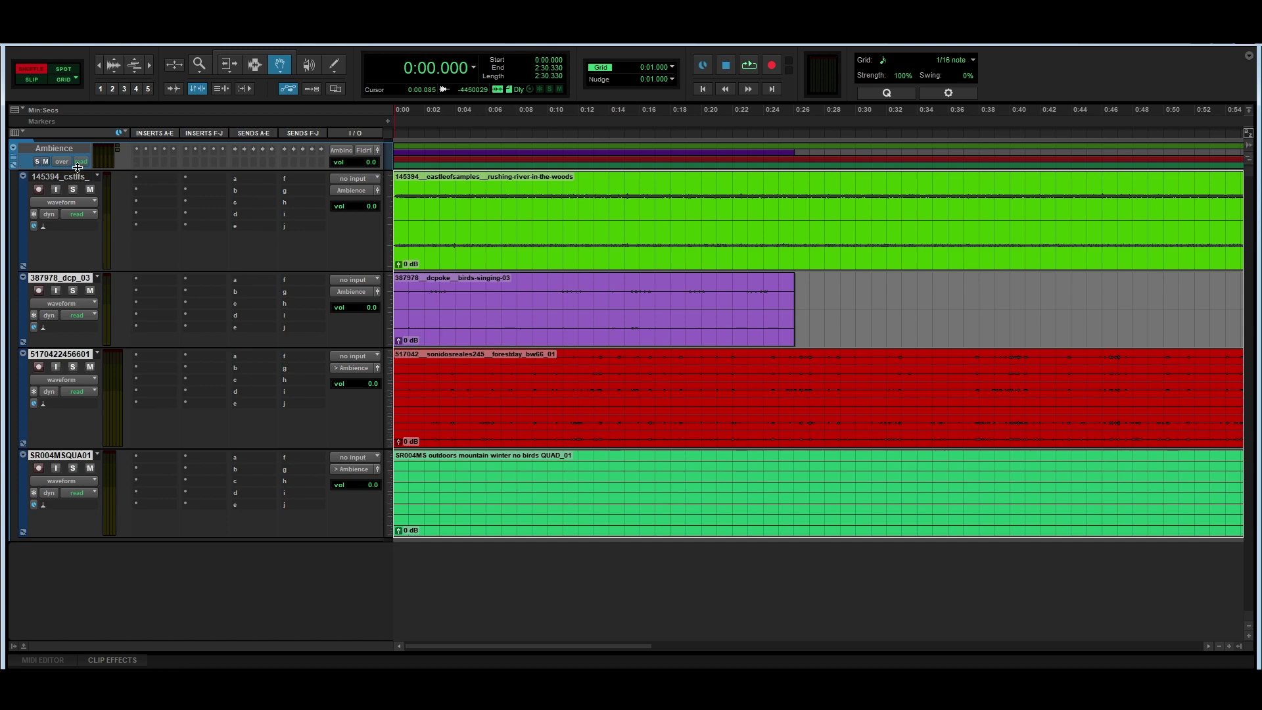
- Enlarge the Ambience folder track and set its output to Output 7.1.2
{"action": "left_click_drag", "start_coordinate": [63, 168], "coordinate": [63, 216]}
{"action": "left_click", "coordinate": [354, 150]}
{"action": "mouse_move", "coordinate": [351, 199]}
{"action": "left_click", "coordinate": [444, 201]}
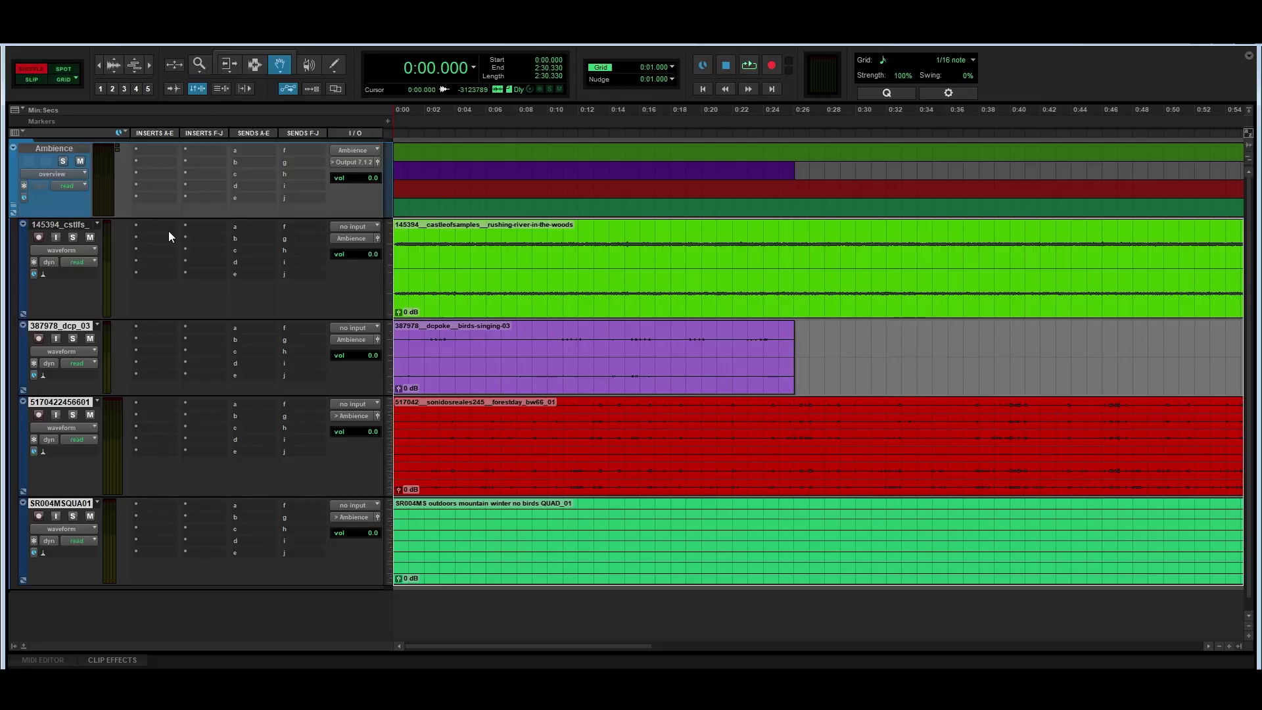
- Insert ab Encoder (stereo/3rd Order Ambisonics) in the first insert slot of the rushing-river track and close its window
{"action": "left_click", "coordinate": [72, 225]}
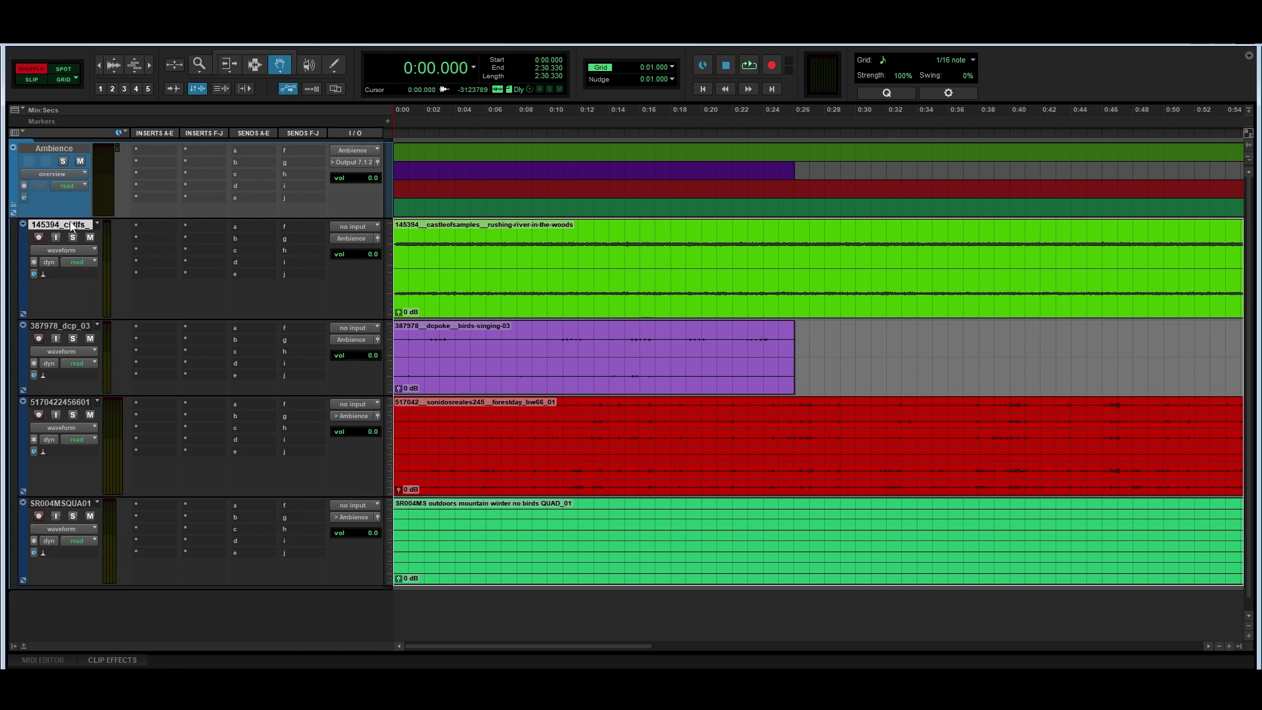
{"action": "left_click", "coordinate": [153, 228]}
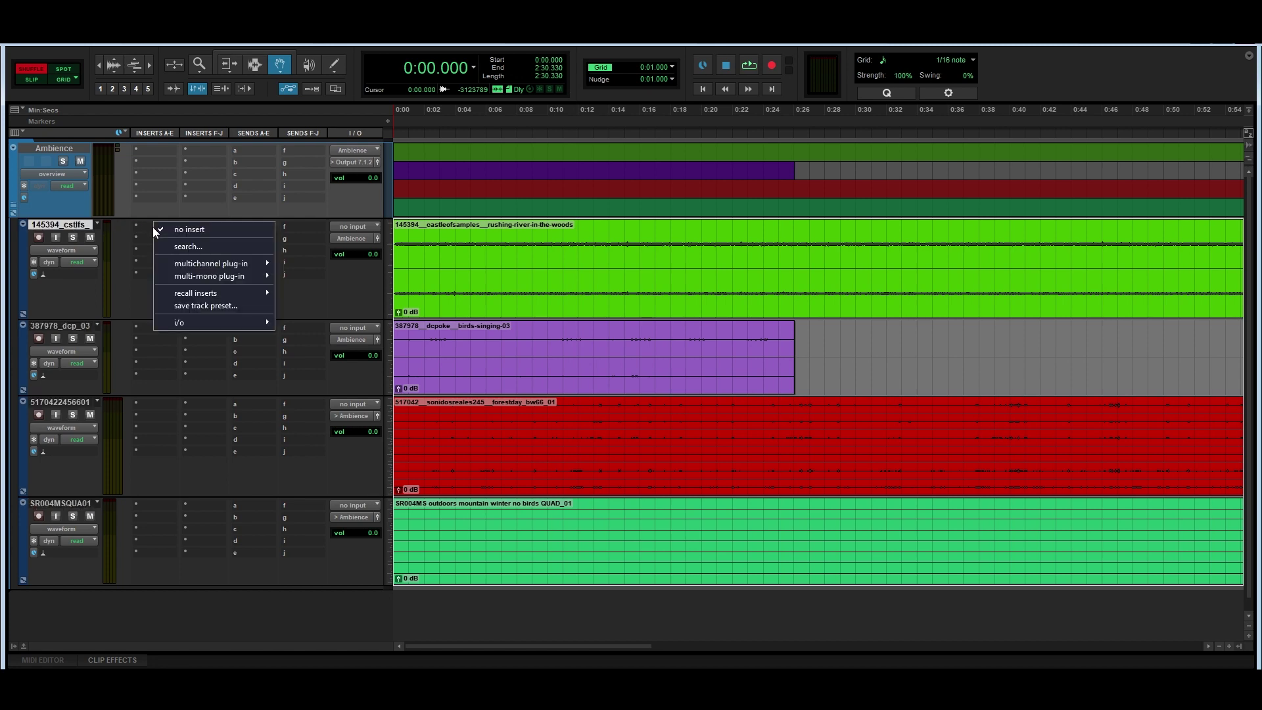
{"action": "type", "text": "ab encod"}
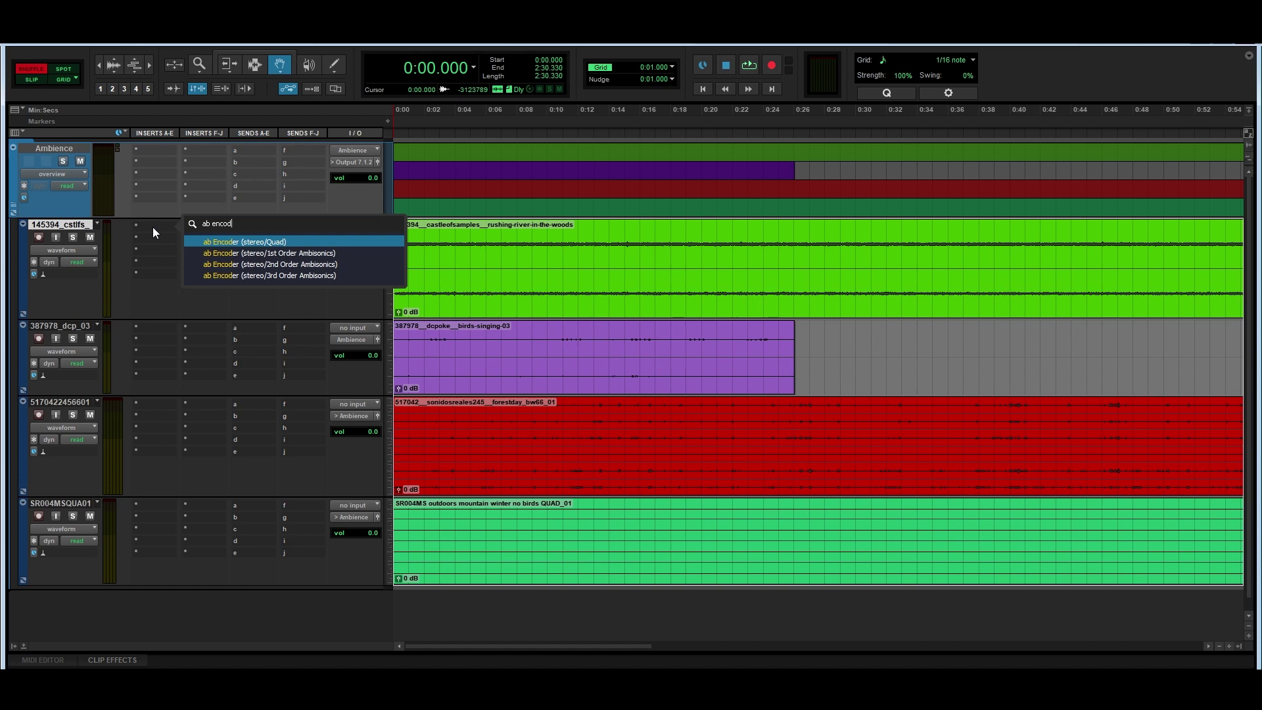
{"action": "left_click", "coordinate": [251, 275]}
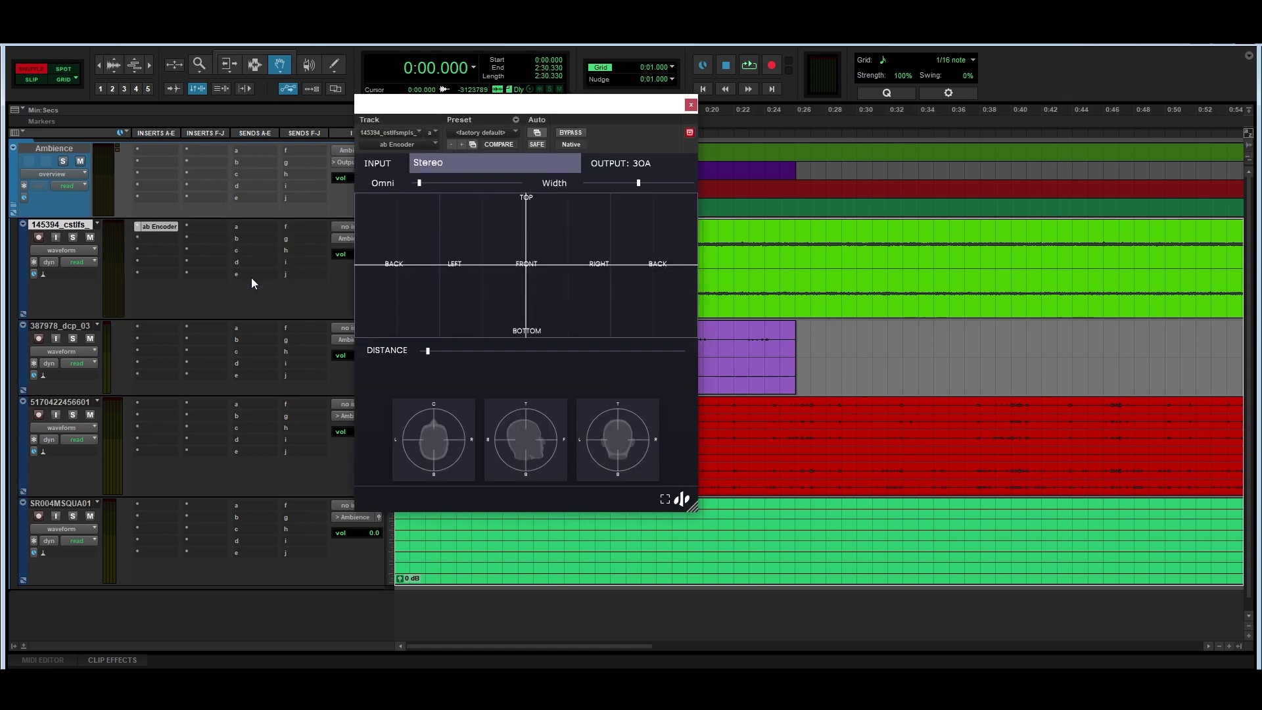
{"action": "left_click", "coordinate": [692, 104]}
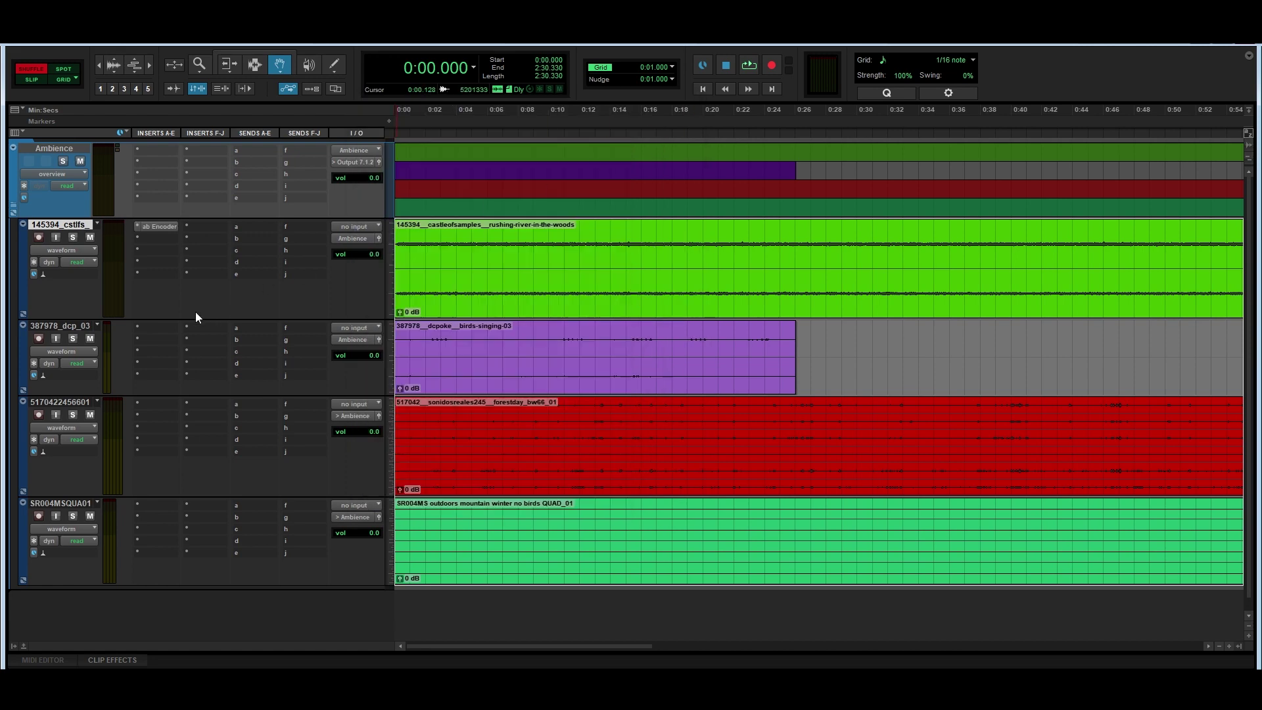
- Insert ab Encoder (stereo/3rd Order Ambisonics) in the first insert slot of the birds-singing track and close its window
{"action": "left_click", "coordinate": [169, 330]}
{"action": "type", "text": "ab enmc"}
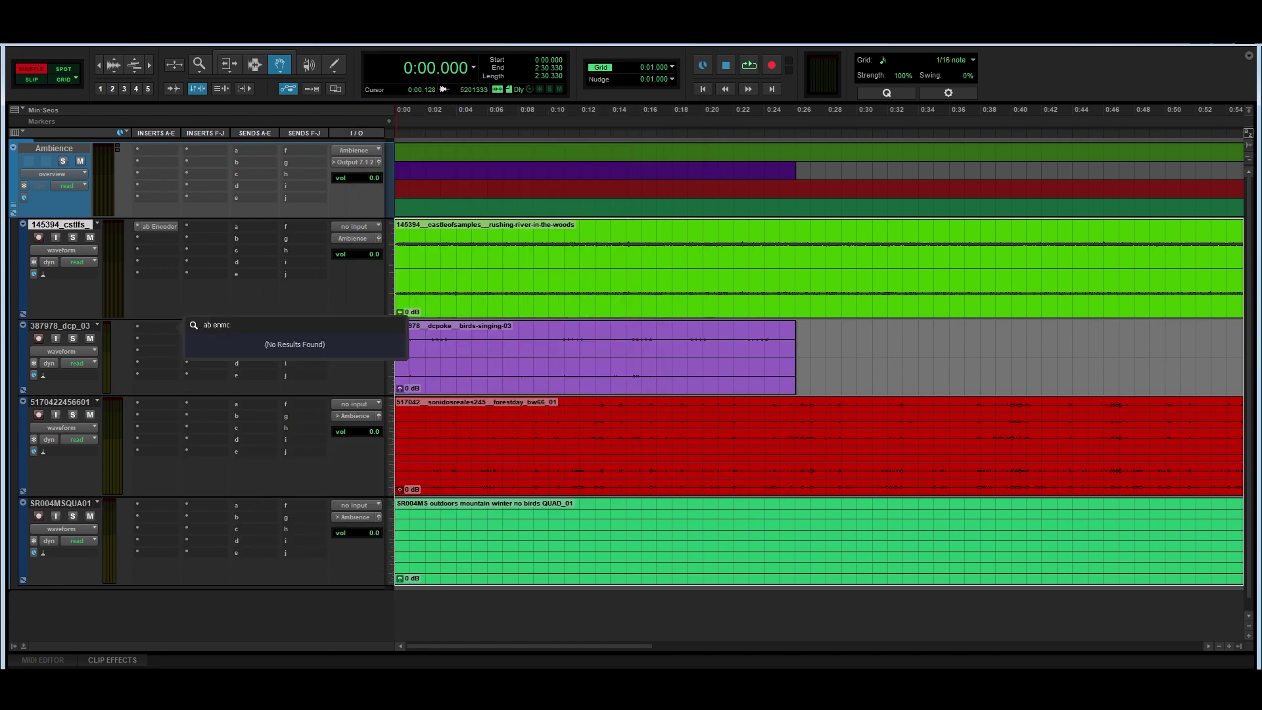
{"action": "key", "text": "BackSpace"}
{"action": "key", "text": "BackSpace"}
{"action": "type", "text": "co"}
{"action": "key", "text": "Down"}
{"action": "key", "text": "Down"}
{"action": "key", "text": "Down"}
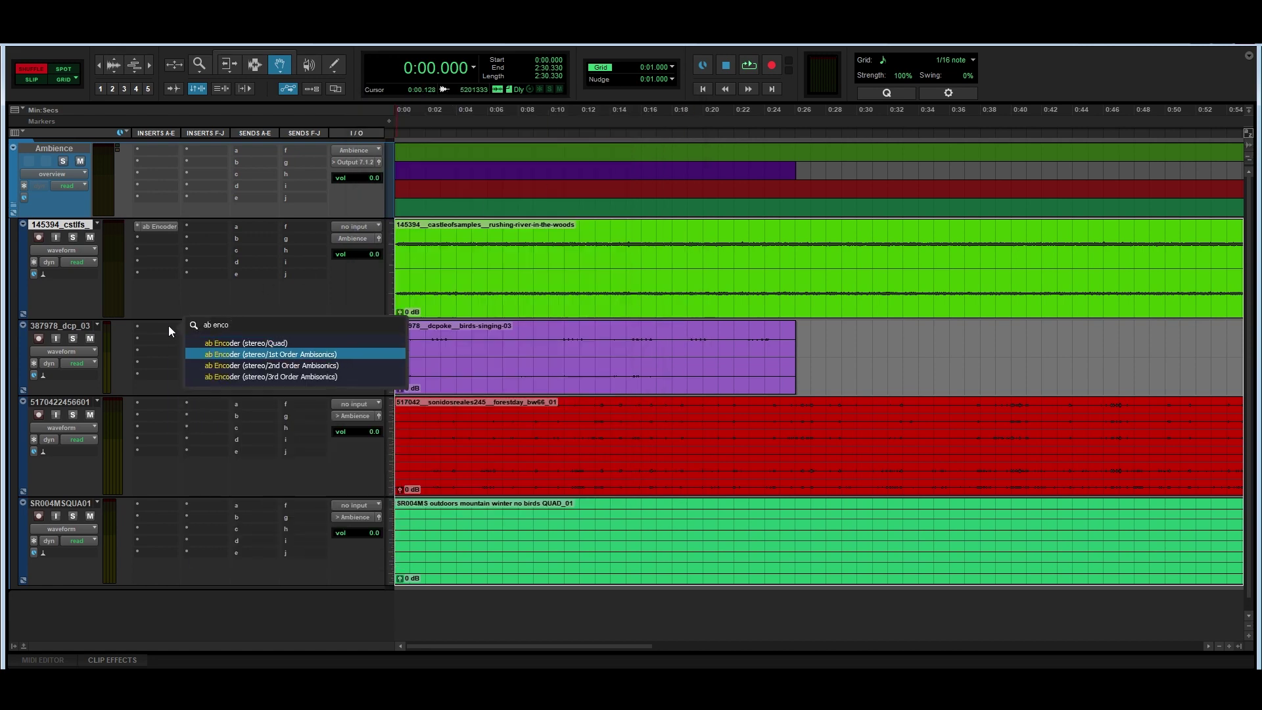
{"action": "key", "text": "Return"}
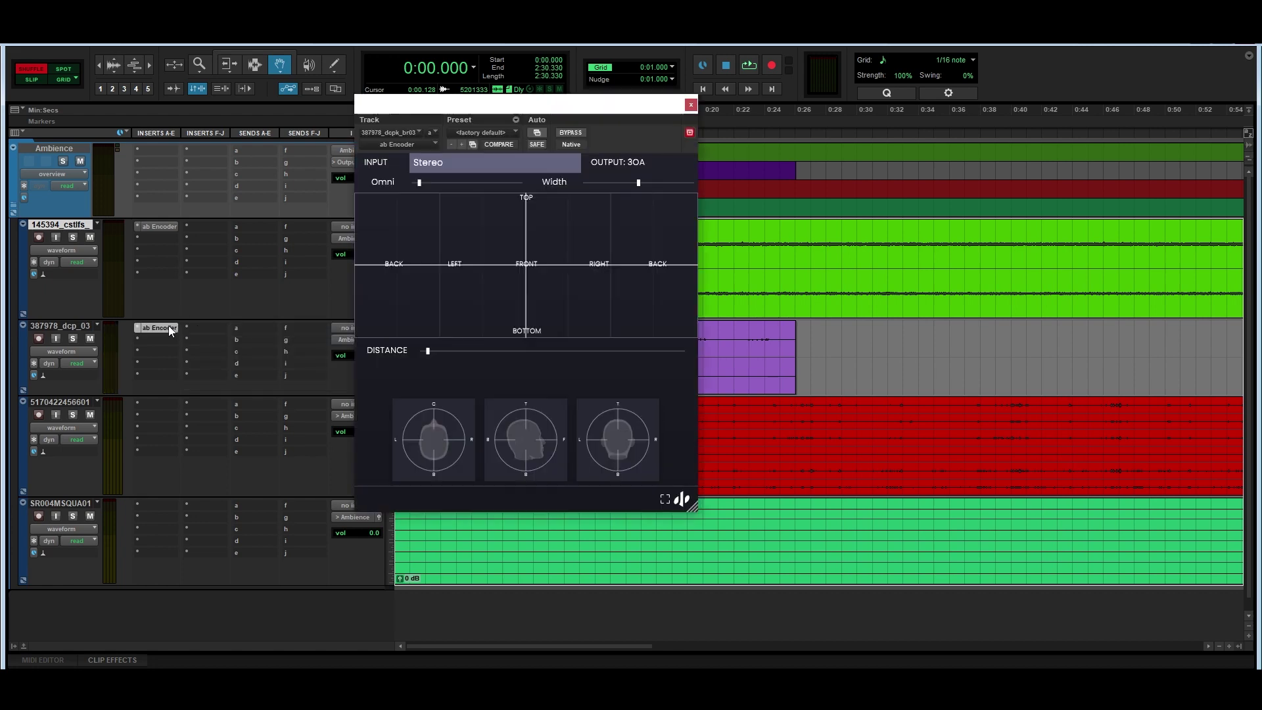
{"action": "left_click", "coordinate": [691, 104]}
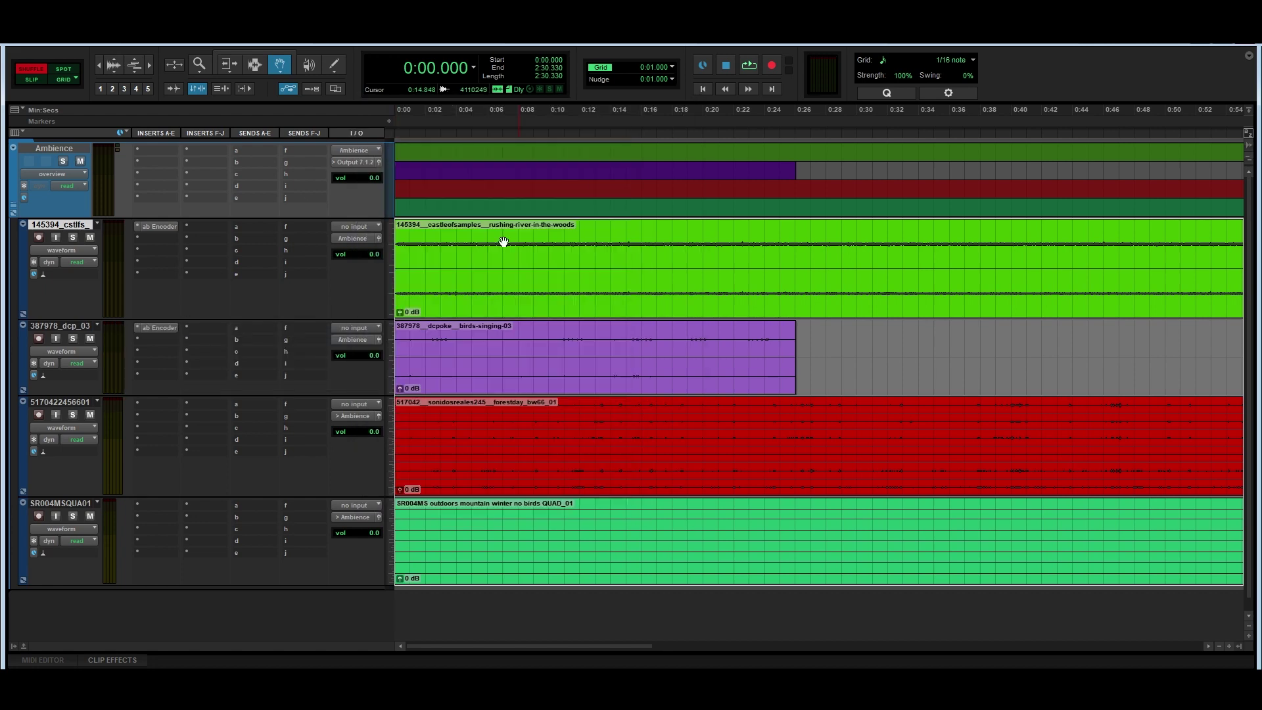
- Insert ab Encoder (5.1/3rd Order Ambisonics) in the first insert slot of the forestday track and close its window
{"action": "left_click", "coordinate": [60, 405]}
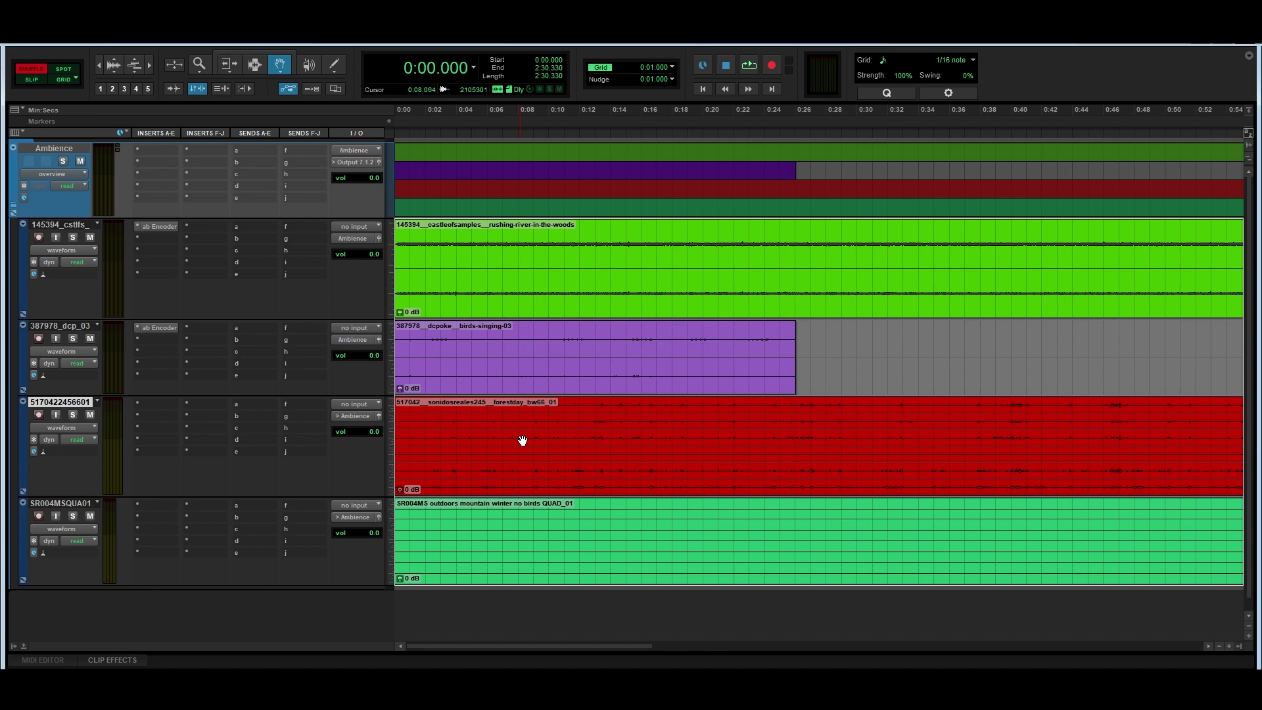
{"action": "left_click", "coordinate": [164, 409]}
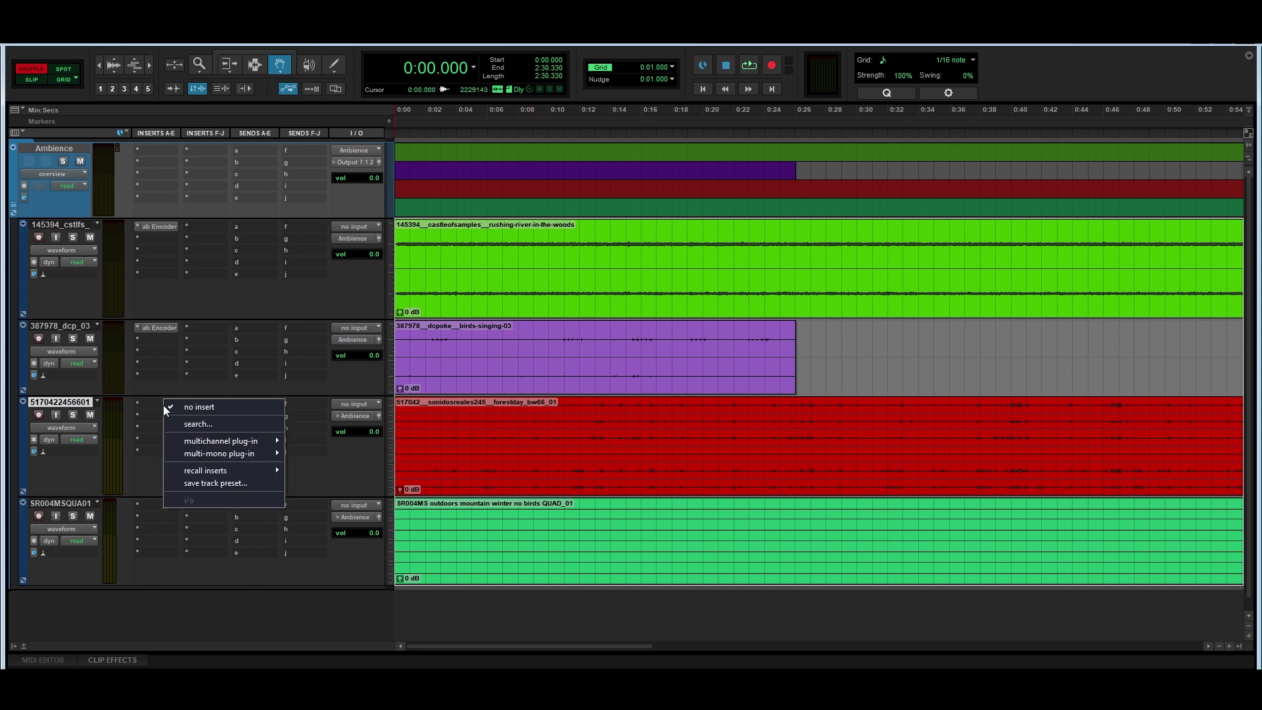
{"action": "type", "text": "ab encoder"}
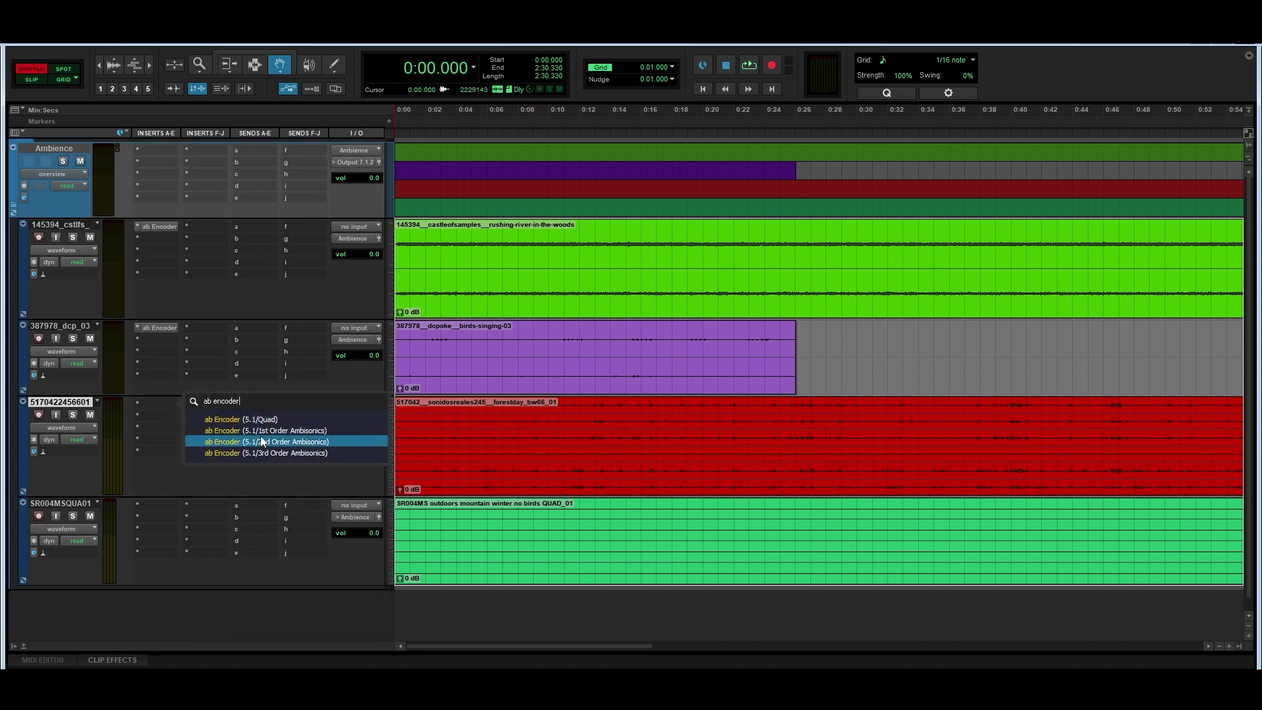
{"action": "left_click", "coordinate": [259, 453]}
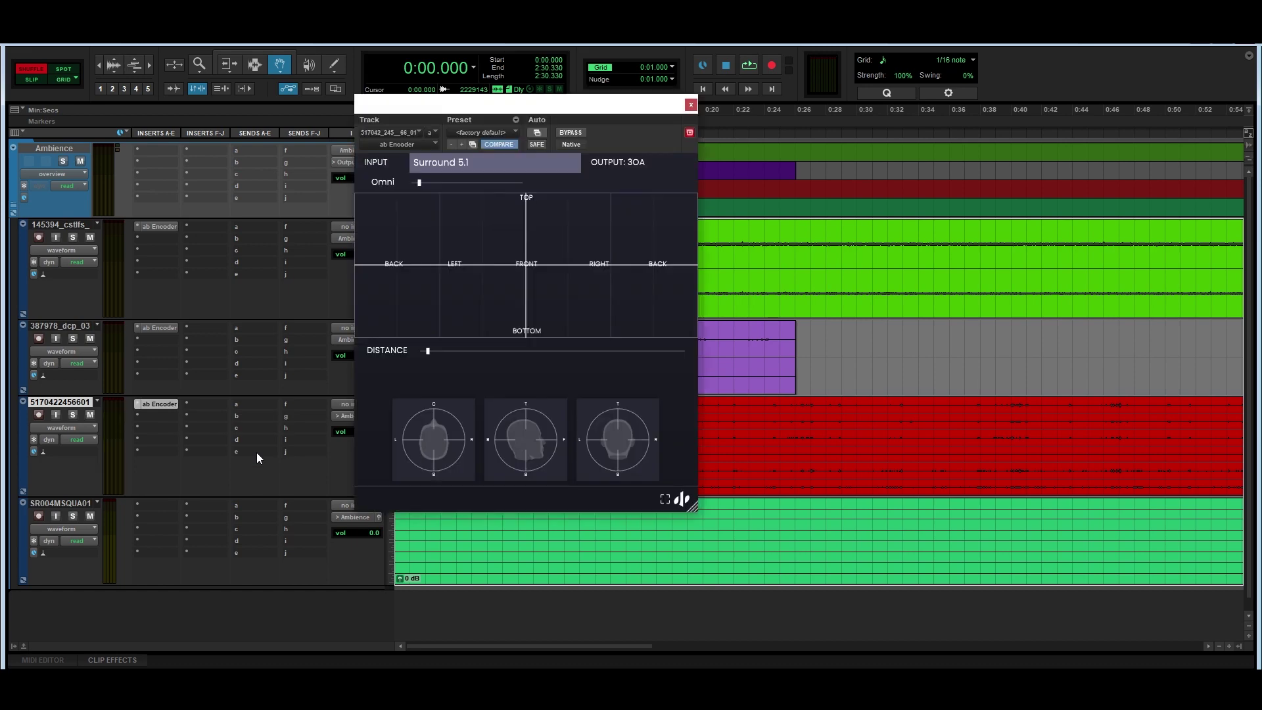
{"action": "left_click", "coordinate": [690, 105]}
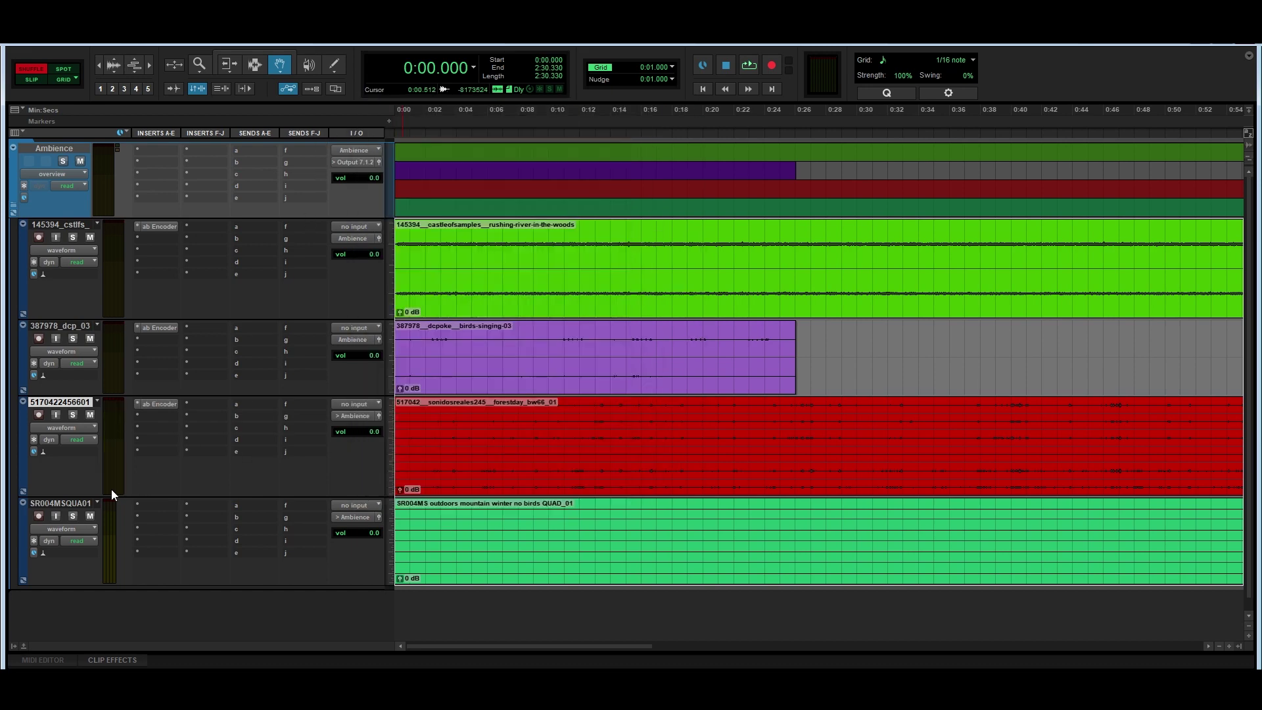
- Insert ab Encoder (Quad/3rd Order Ambisonics) in the first insert slot of the outdoors mountain winter track
{"action": "left_click", "coordinate": [62, 507]}
{"action": "left_click", "coordinate": [157, 506]}
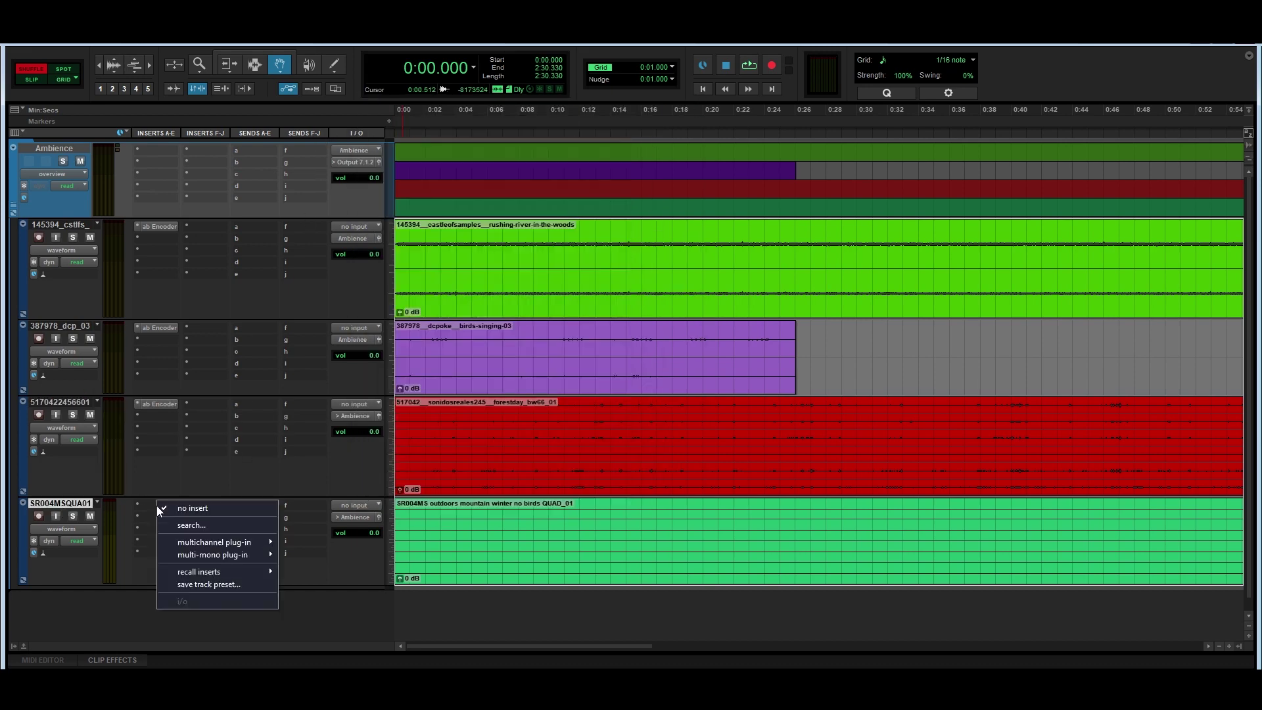
{"action": "type", "text": "ab encod"}
{"action": "key", "text": "Down"}
{"action": "key", "text": "Down"}
{"action": "key", "text": "Down"}
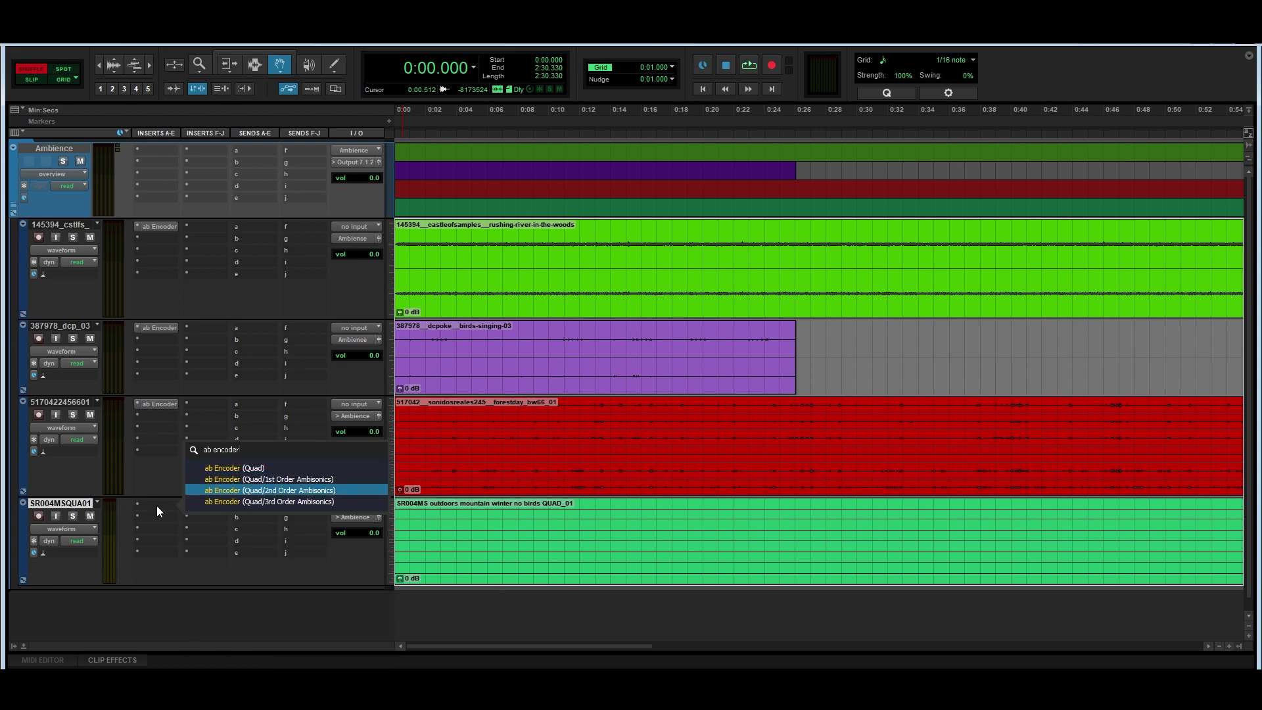
{"action": "key", "text": "Return"}
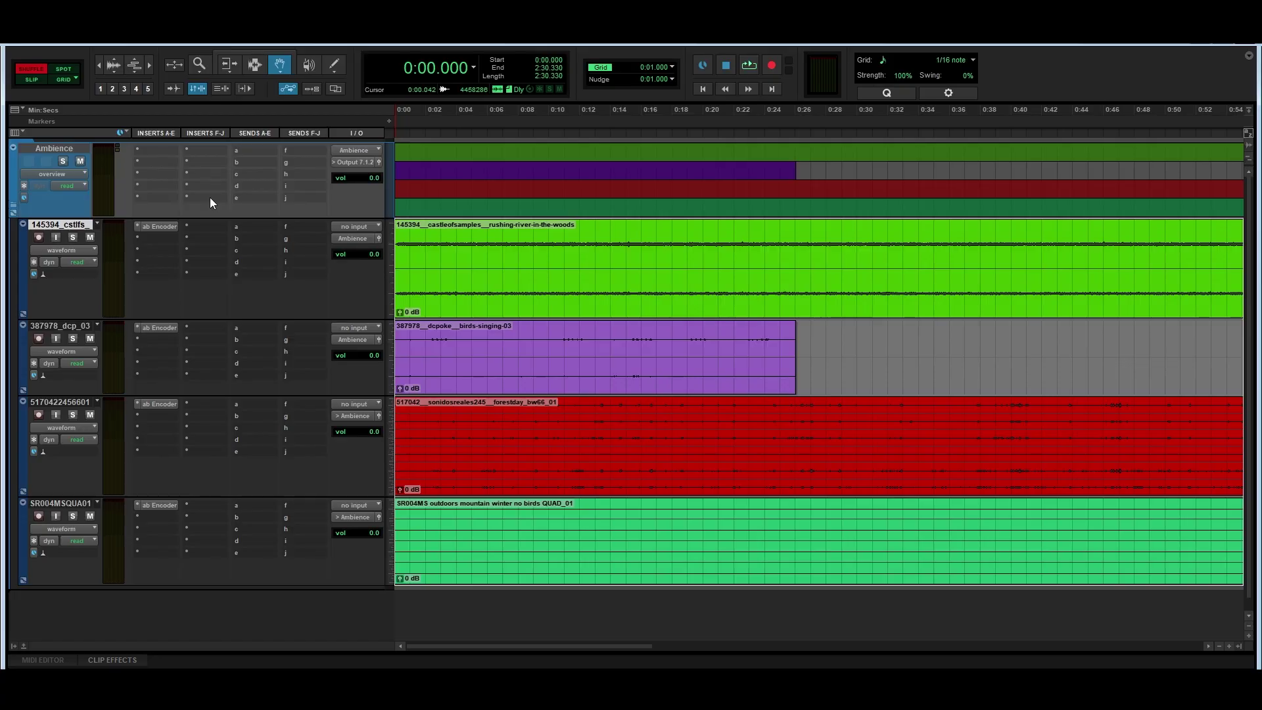
- Insert ab Decoder HOA (3rd Order Ambisonics/7.1.2) in the last insert slot of the Ambience folder track and close its window
{"action": "left_click", "coordinate": [210, 197]}
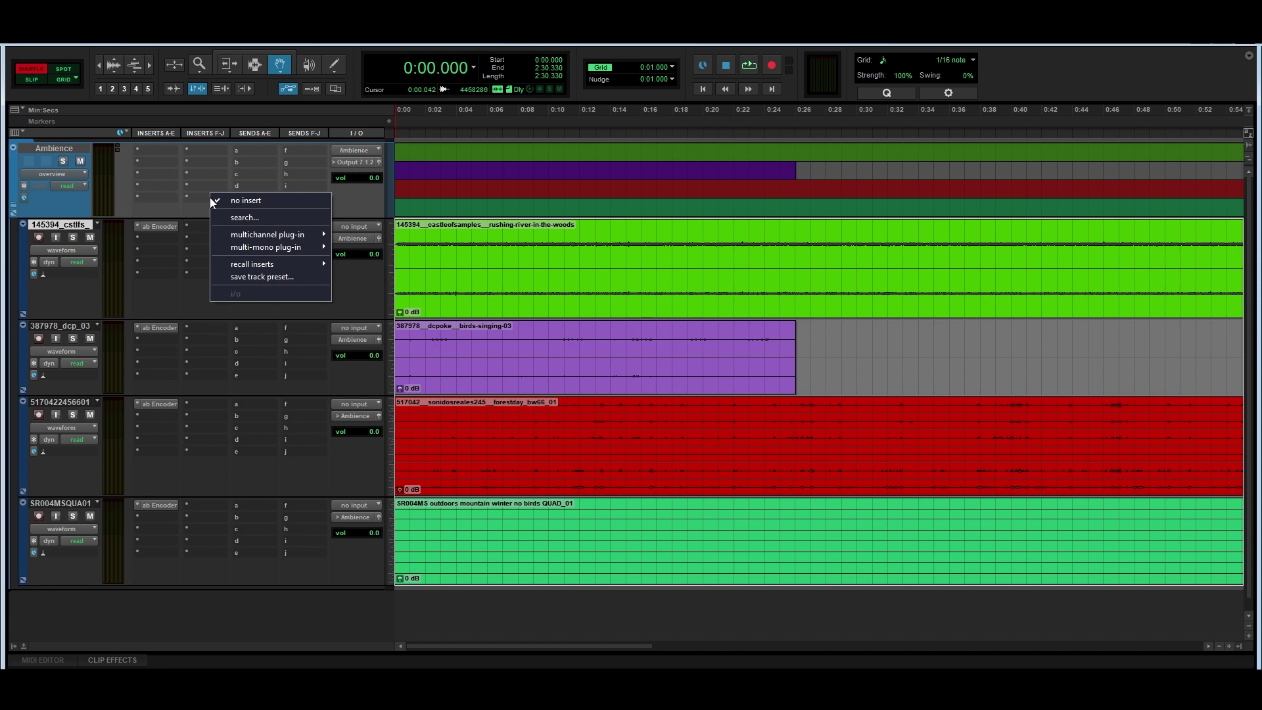
{"action": "type", "text": "ab decoder hoa"}
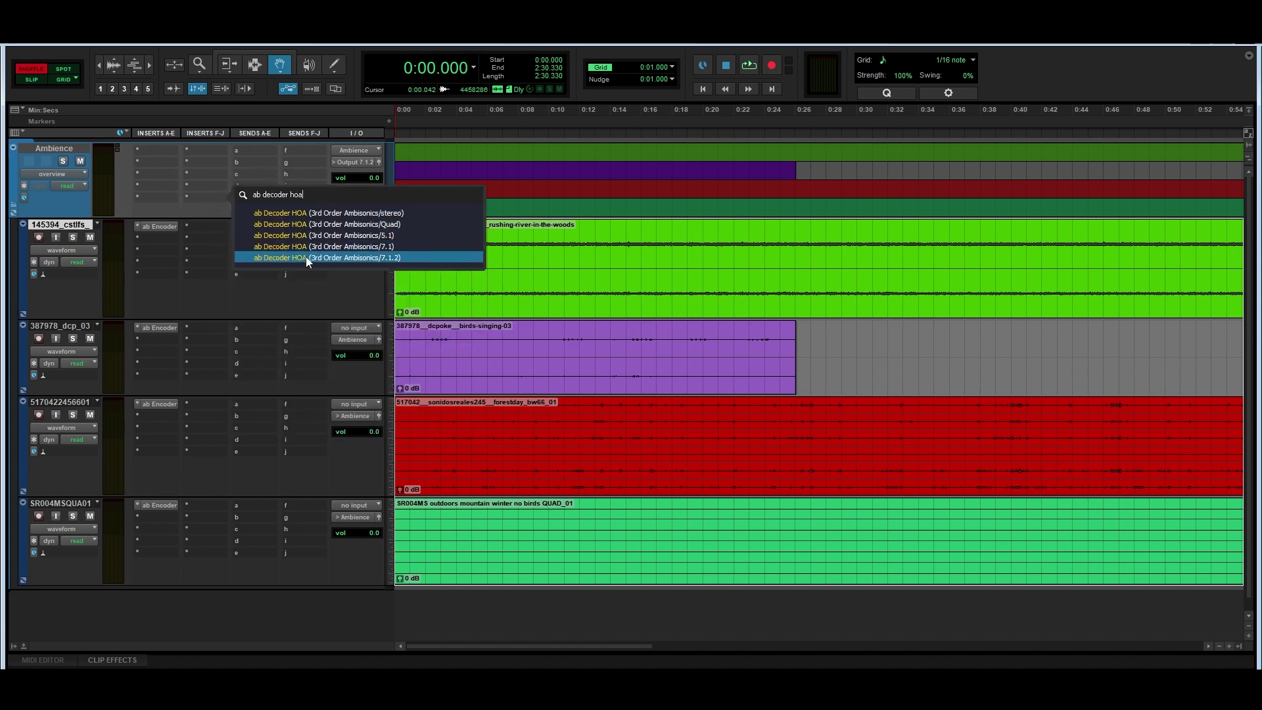
{"action": "left_click", "coordinate": [377, 258]}
{"action": "left_click_drag", "start_coordinate": [852, 95], "coordinate": [1060, 70]}
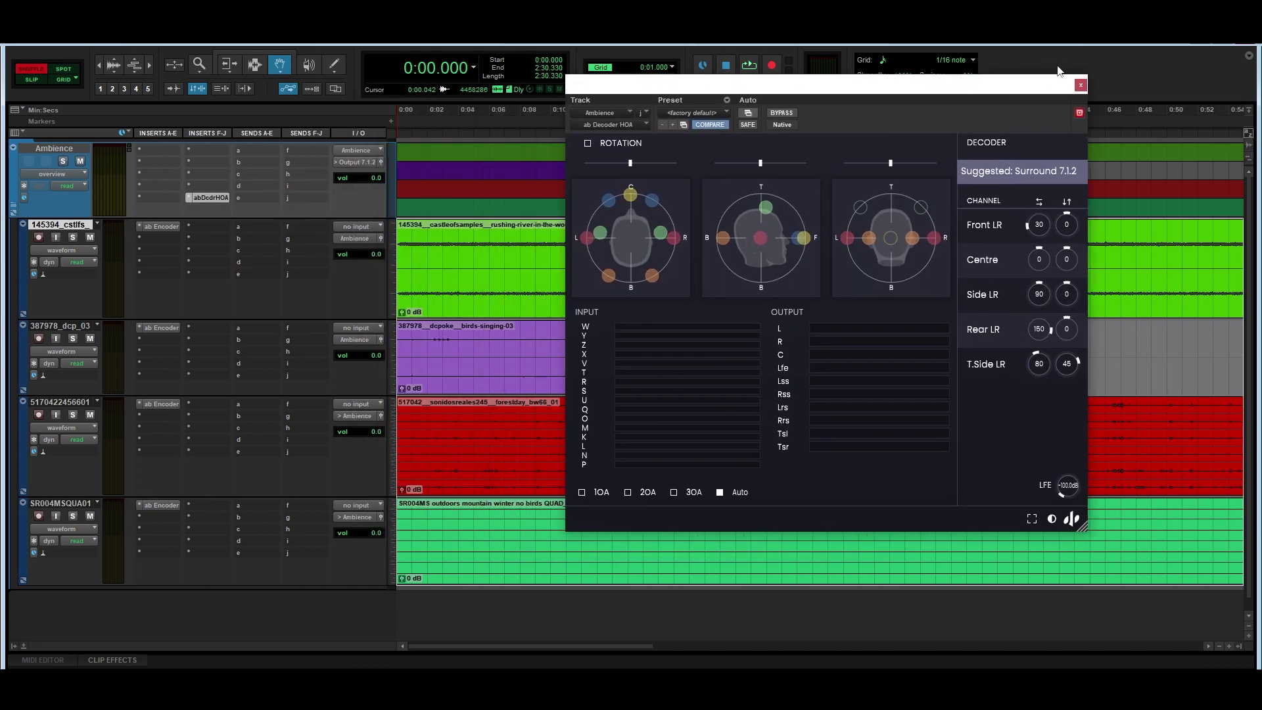
{"action": "left_click", "coordinate": [1080, 86]}
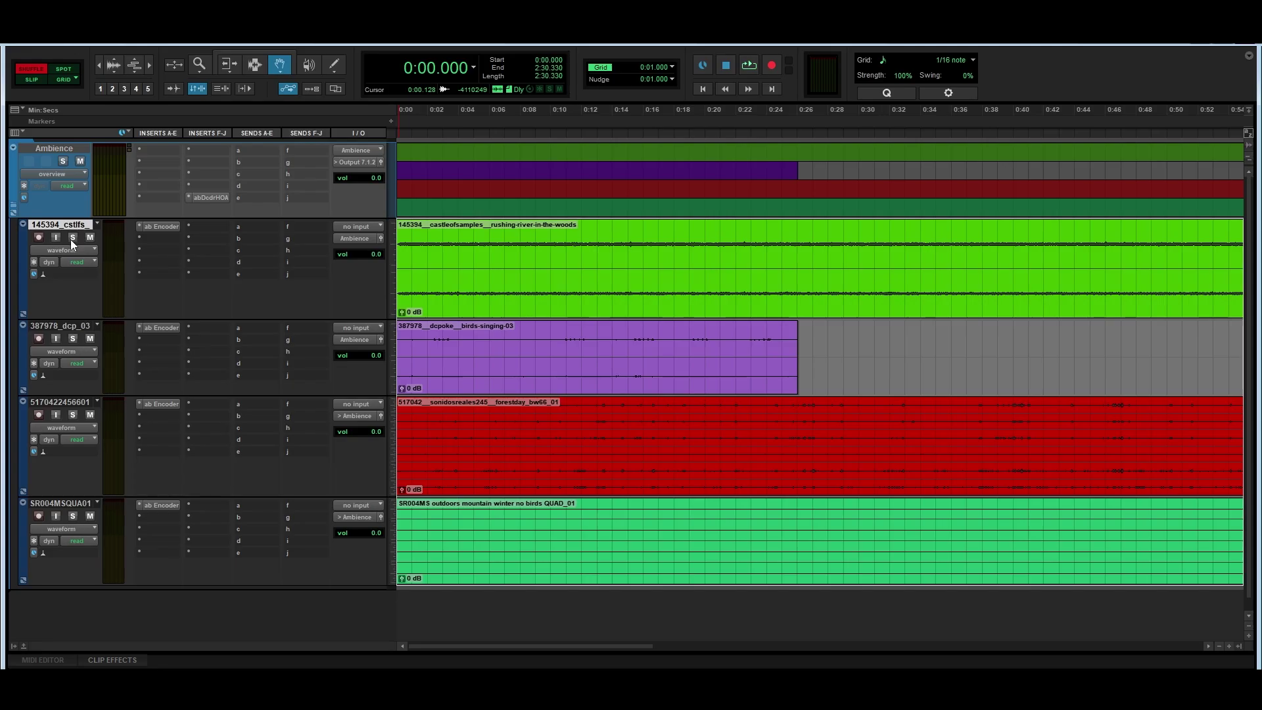
- Solo the rushing-river track and, while auditioning it, pan its ab Encoder position right, then to the left slightly below the horizon; close the window
{"action": "left_click", "coordinate": [73, 238]}
{"action": "key", "text": "space"}
{"action": "left_click", "coordinate": [149, 227]}
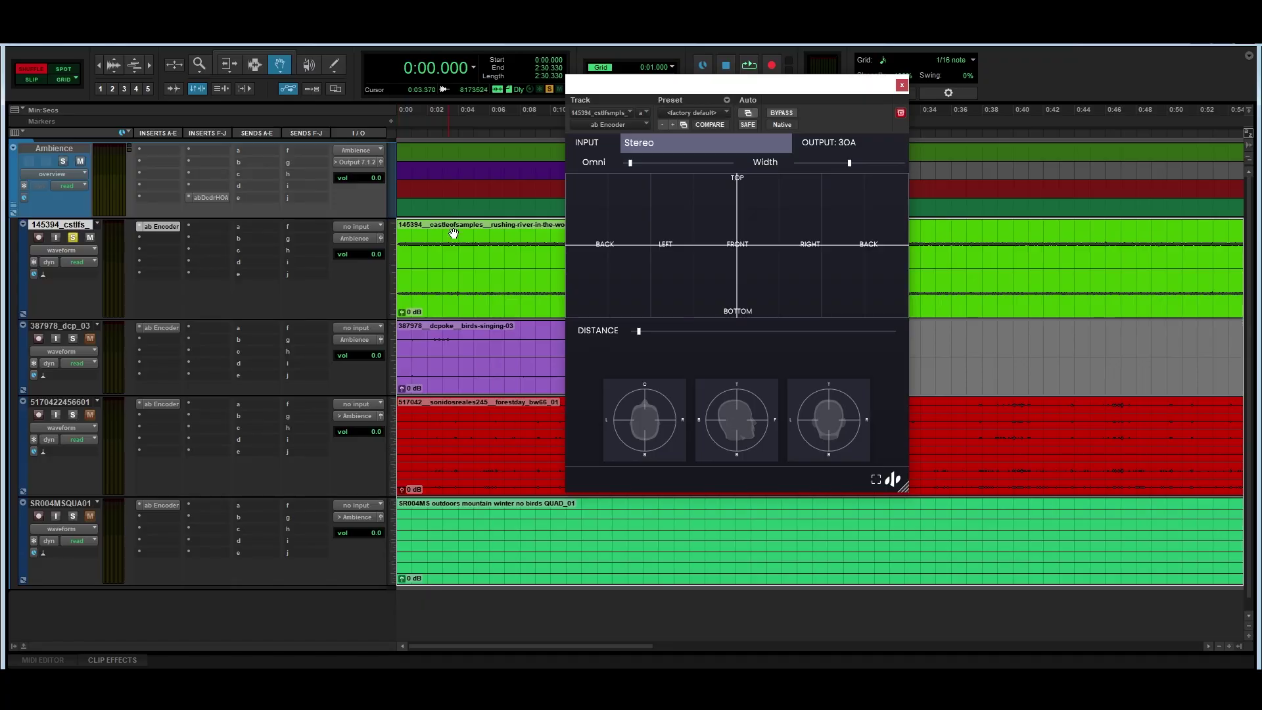
{"action": "key", "text": "space"}
{"action": "left_click_drag", "start_coordinate": [725, 242], "coordinate": [851, 254]}
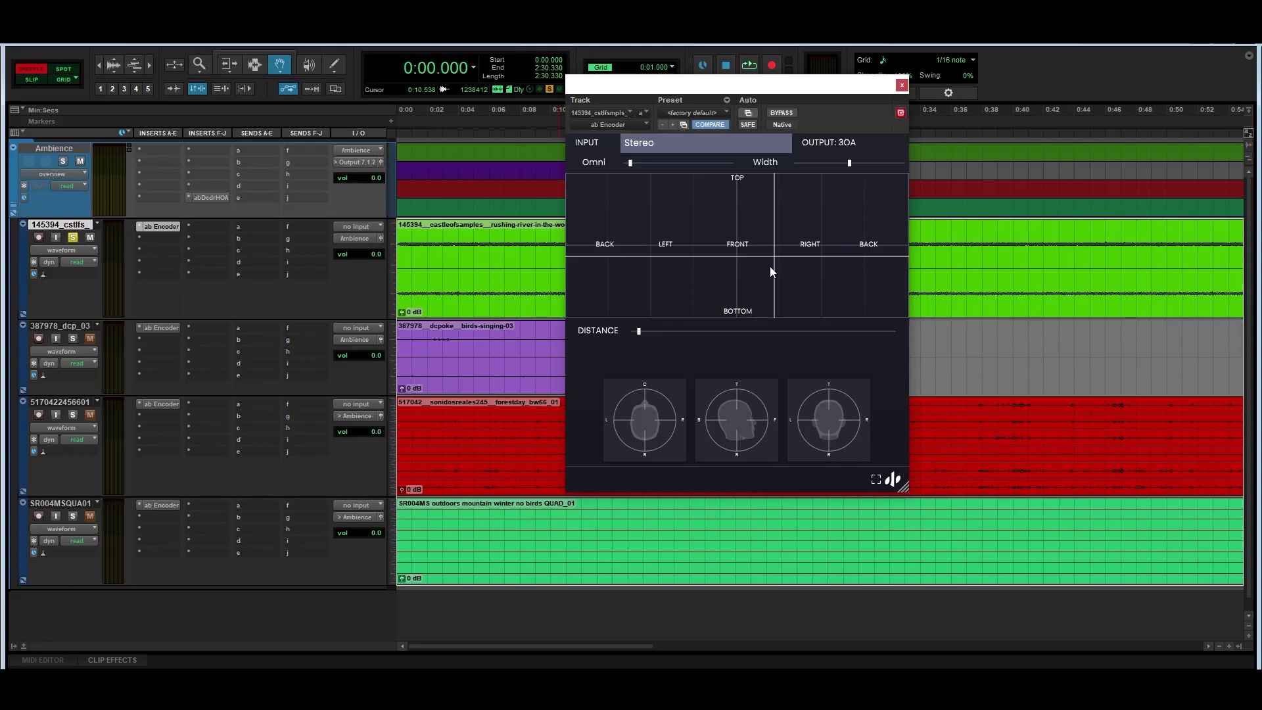
{"action": "left_click_drag", "start_coordinate": [771, 267], "coordinate": [653, 263]}
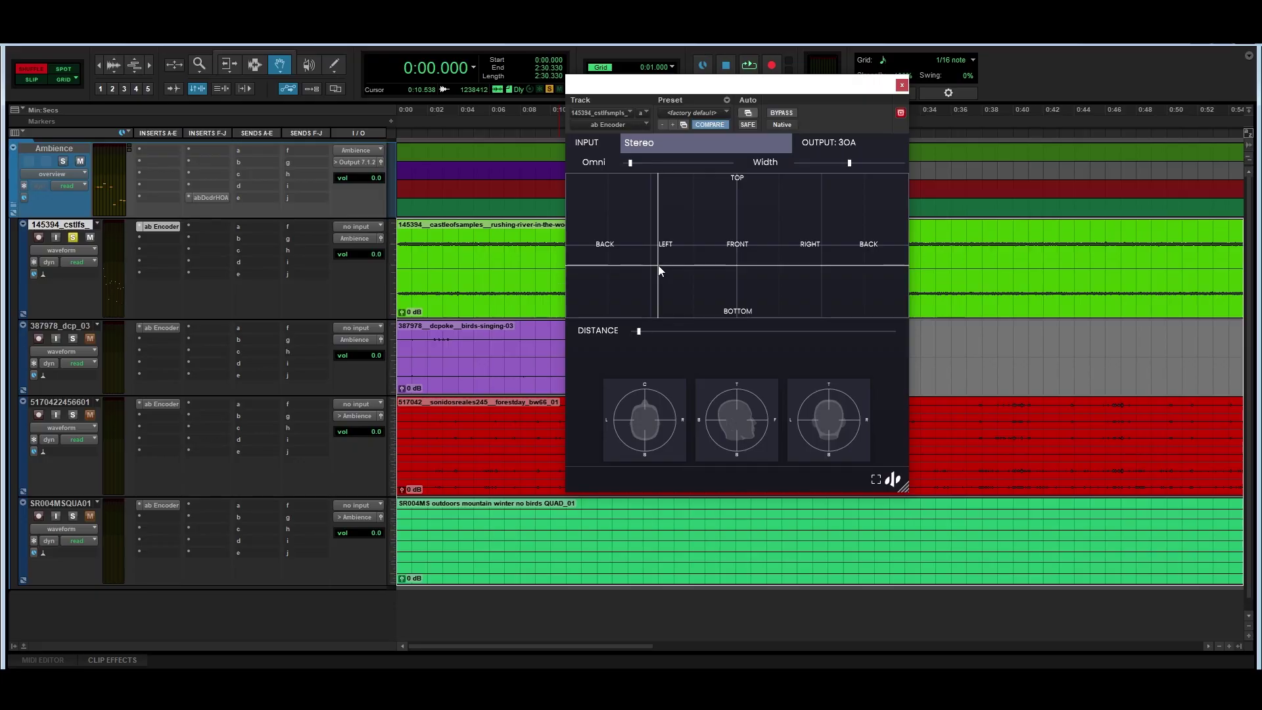
{"action": "left_click", "coordinate": [902, 85]}
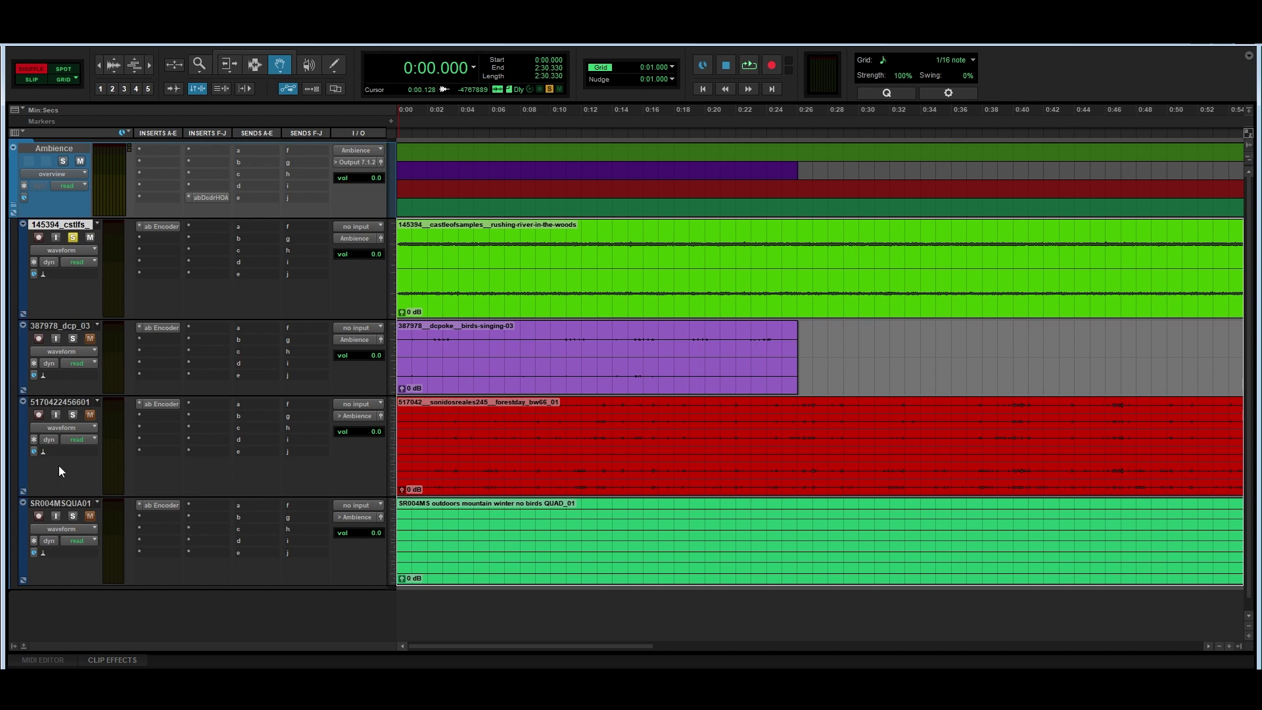
- Solo the outdoors mountain winter quad track and play it with its ab Encoder meters open, then stop and close the window
{"action": "left_click", "coordinate": [61, 503]}
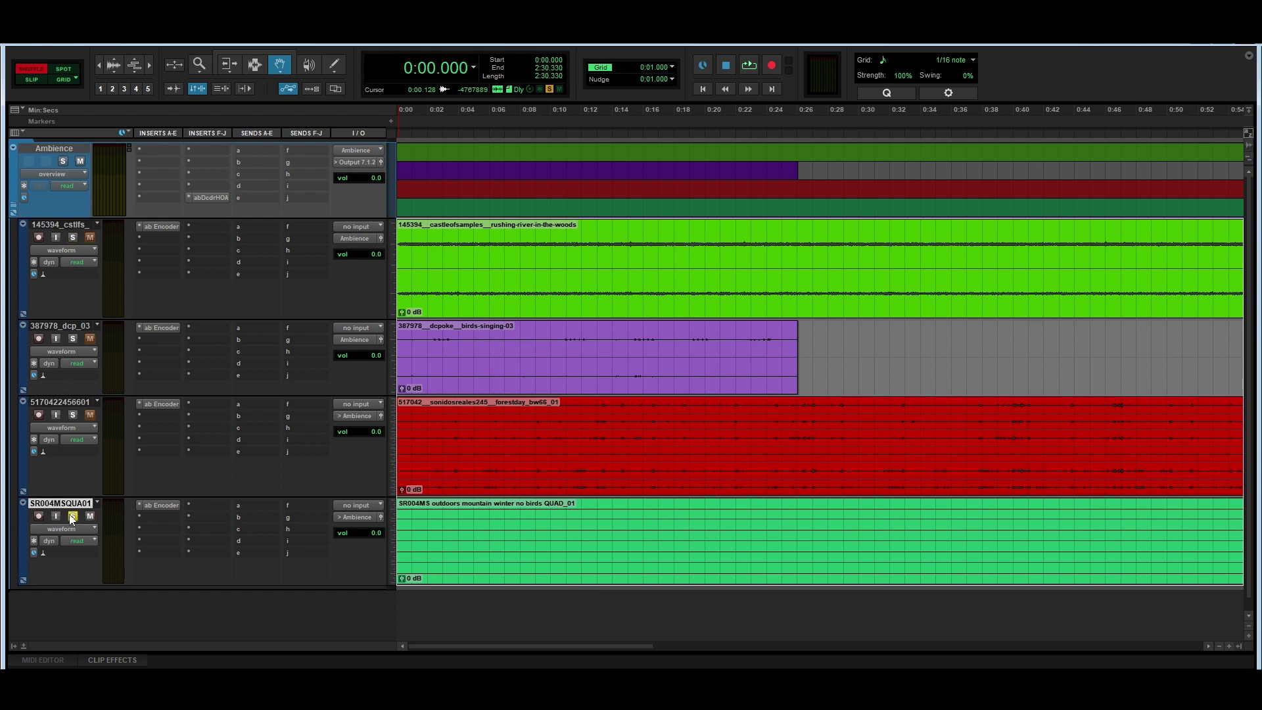
{"action": "left_click", "coordinate": [158, 505]}
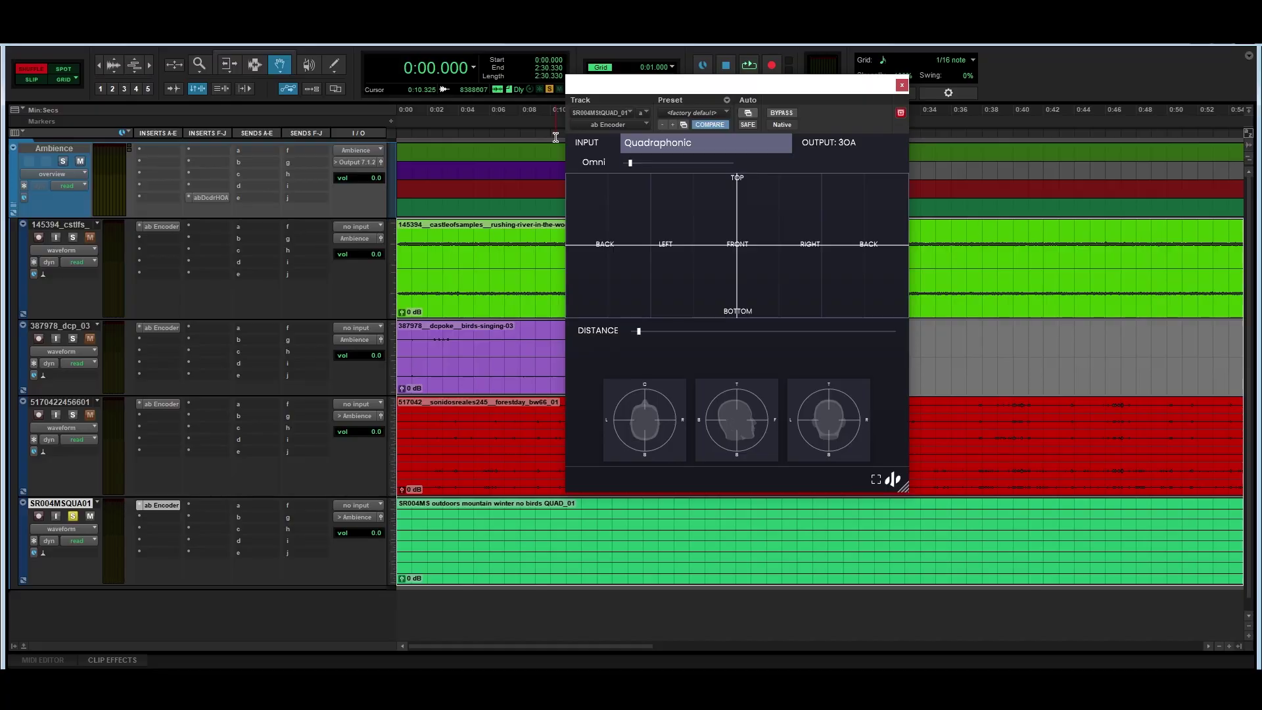
{"action": "key", "text": "space"}
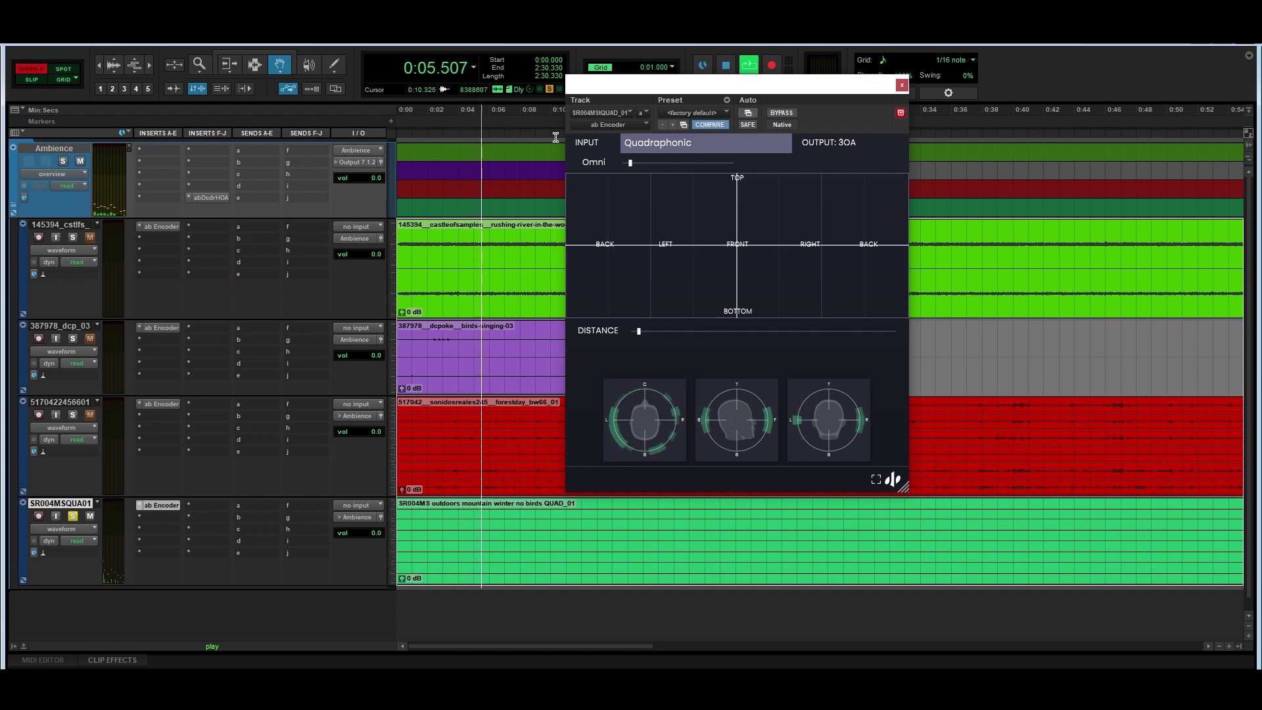
{"action": "key", "text": "space"}
{"action": "left_click", "coordinate": [902, 86]}
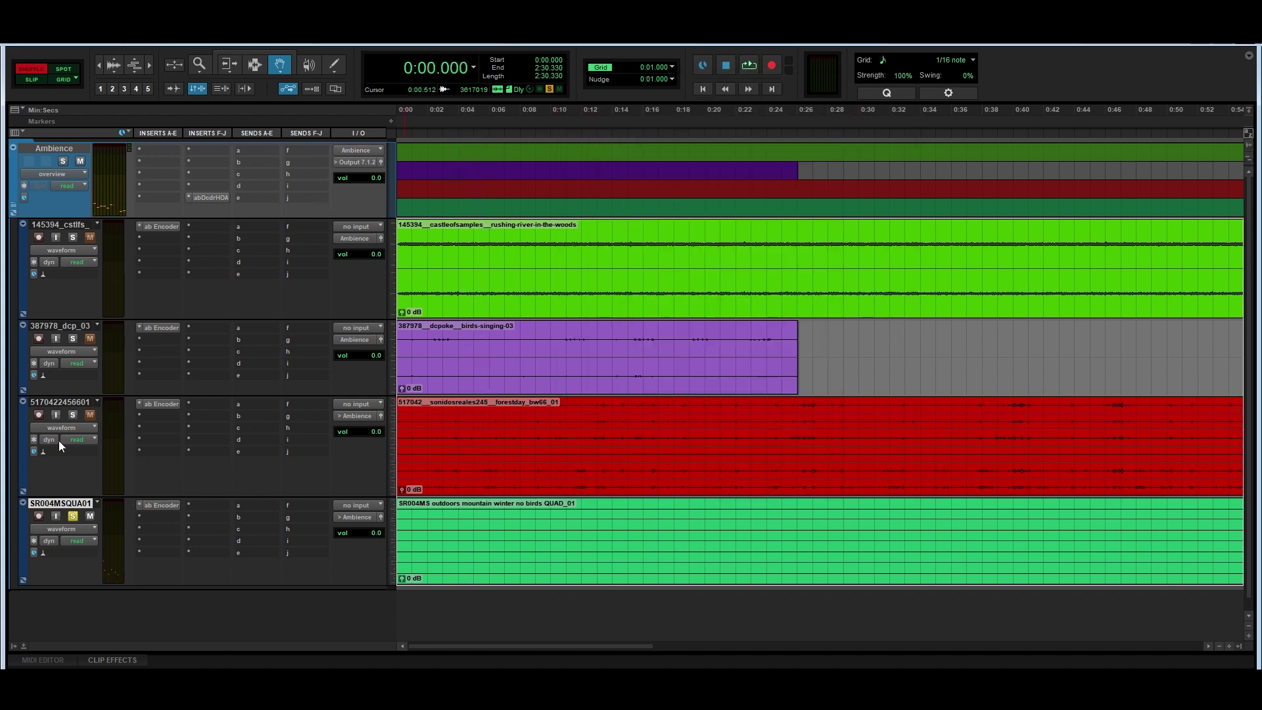
- Solo the forestday track and, during playback, increase its ab Encoder distance and move its position to the upper front-left
{"action": "left_click", "coordinate": [153, 405]}
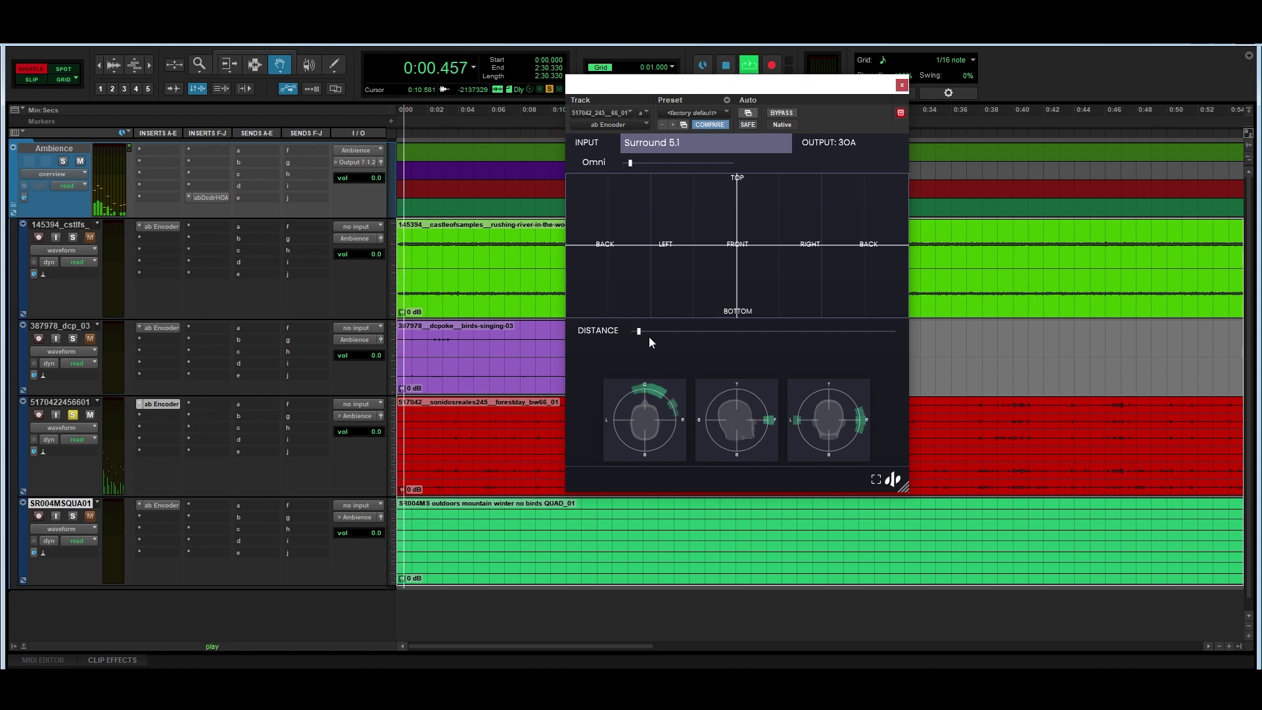
{"action": "left_click_drag", "start_coordinate": [641, 332], "coordinate": [674, 333]}
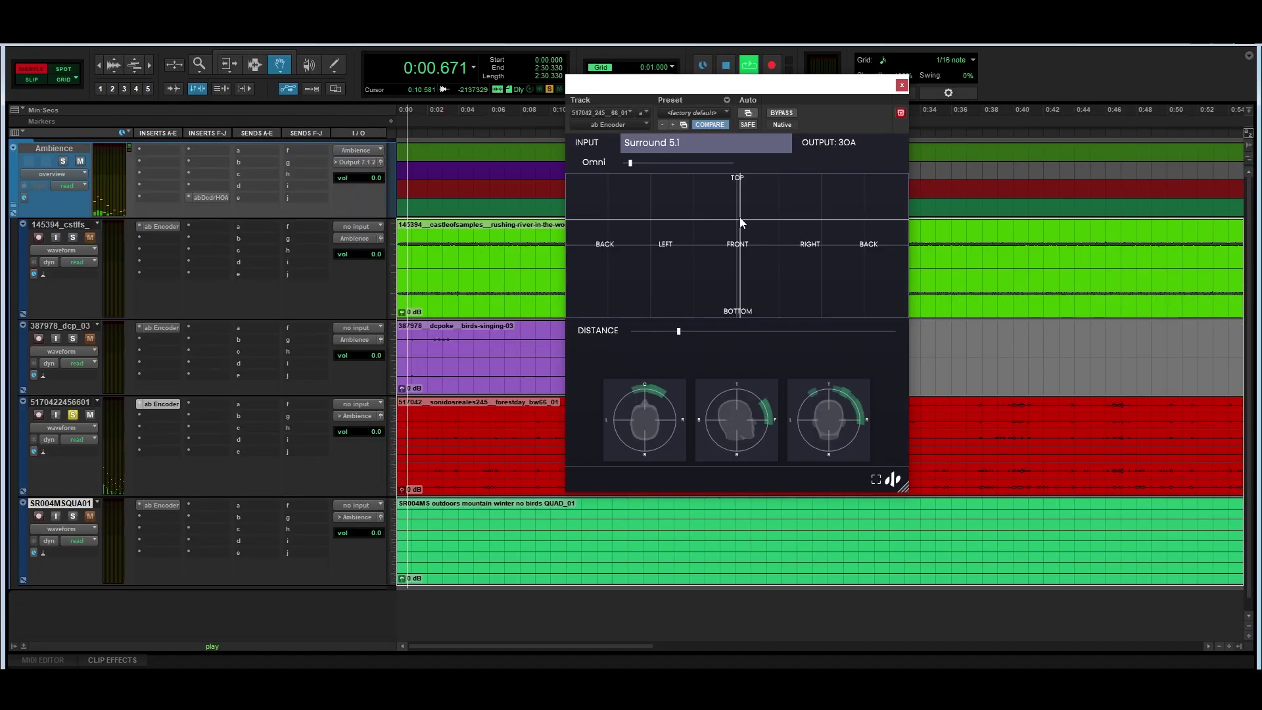
{"action": "left_click_drag", "start_coordinate": [741, 219], "coordinate": [709, 211]}
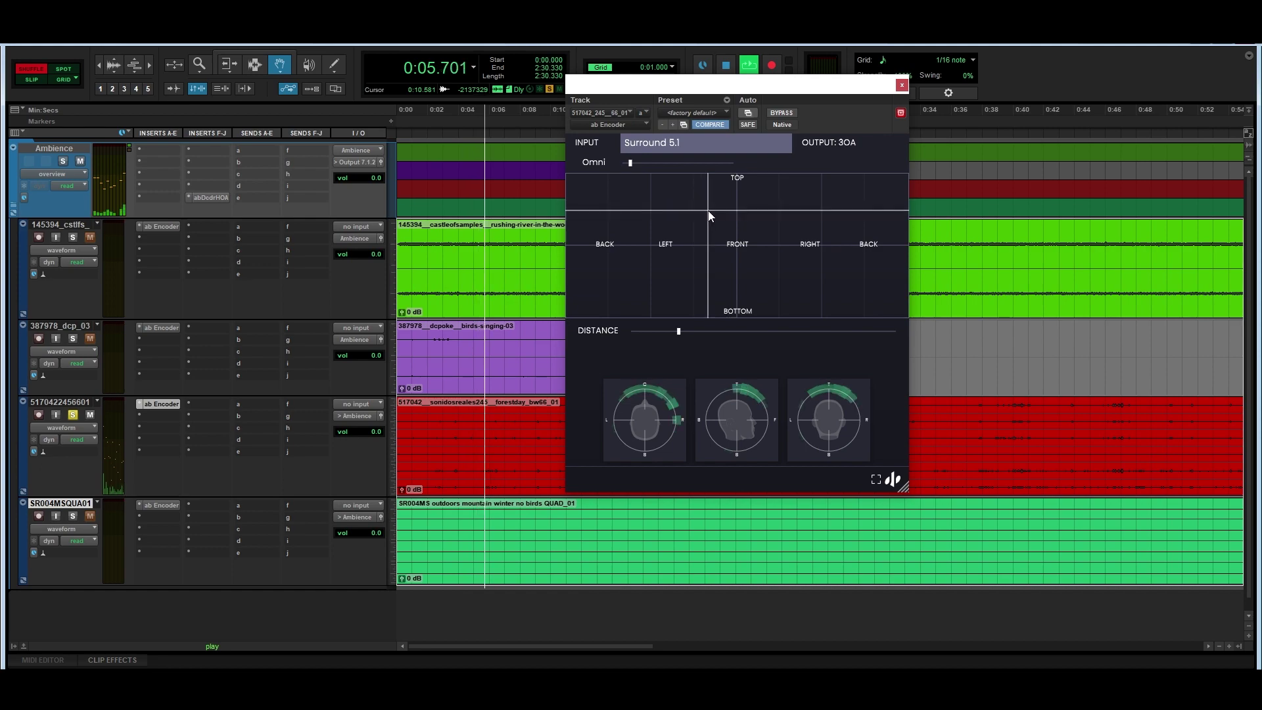
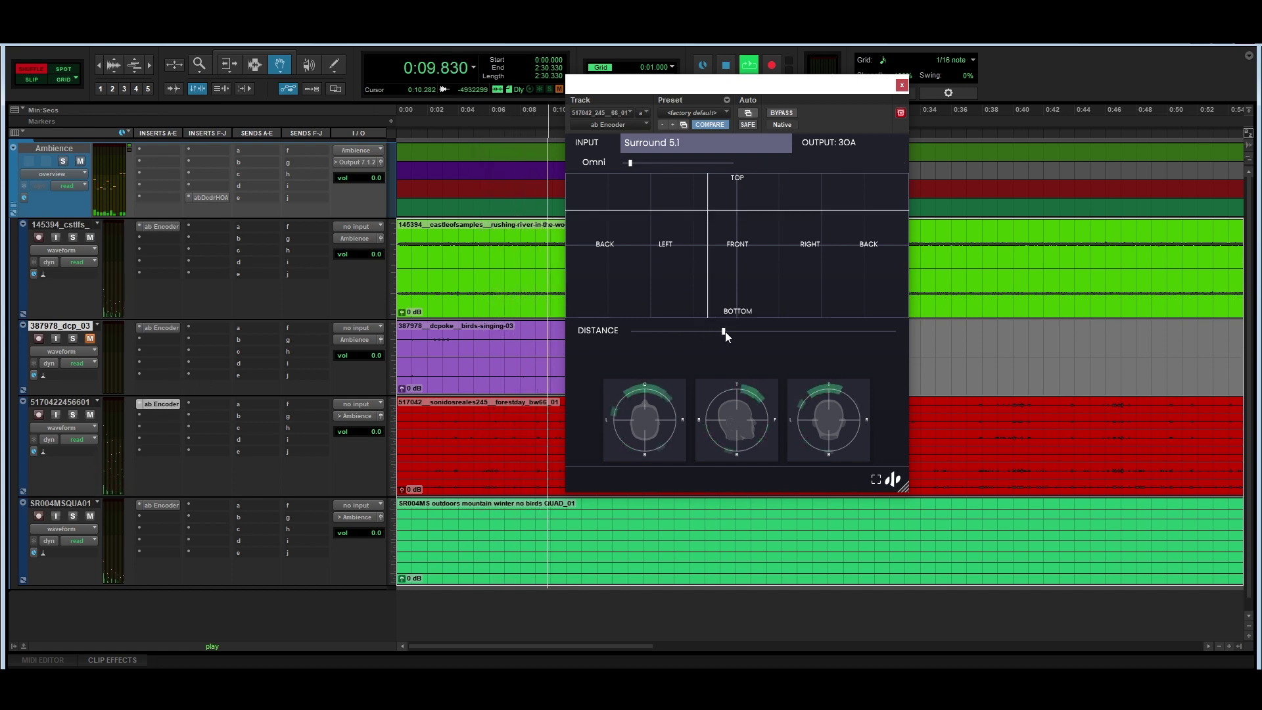
{"action": "key", "text": "space"}
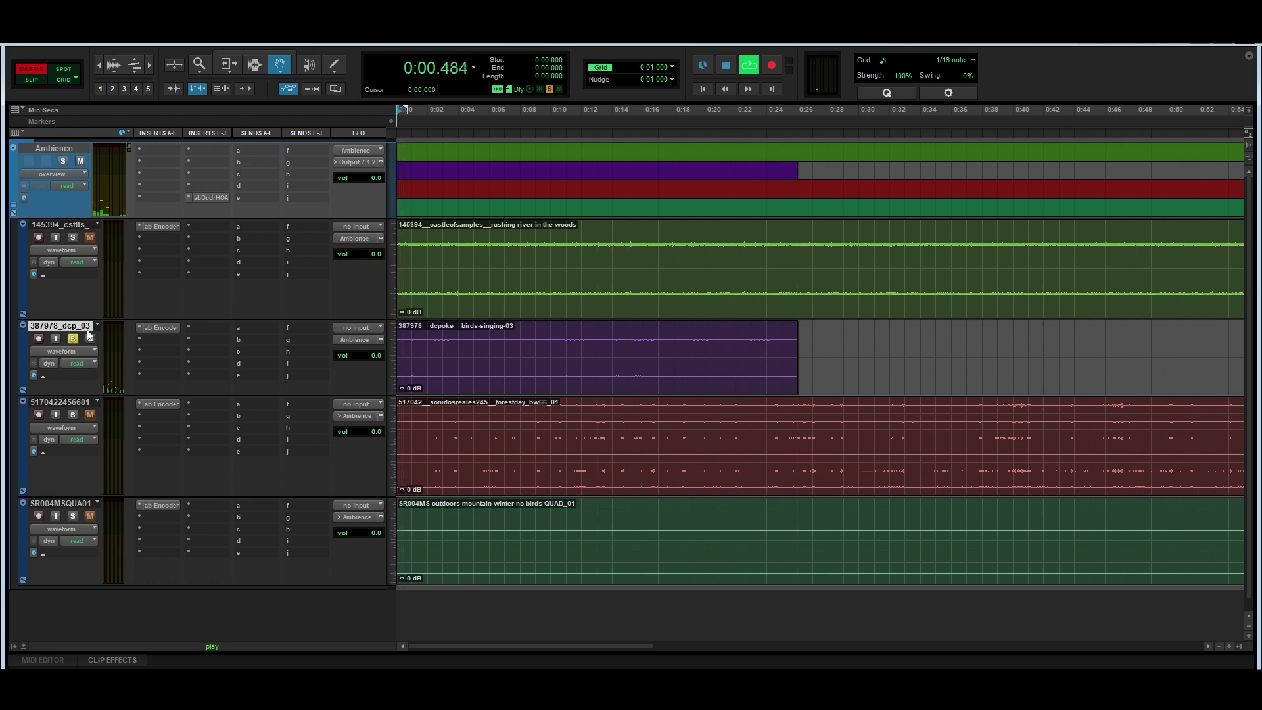
- Open the birds-singing track's ab Encoder and enable plug-in automation for Azimuth and Elevation
{"action": "left_click", "coordinate": [161, 327]}
{"action": "key", "text": "space"}
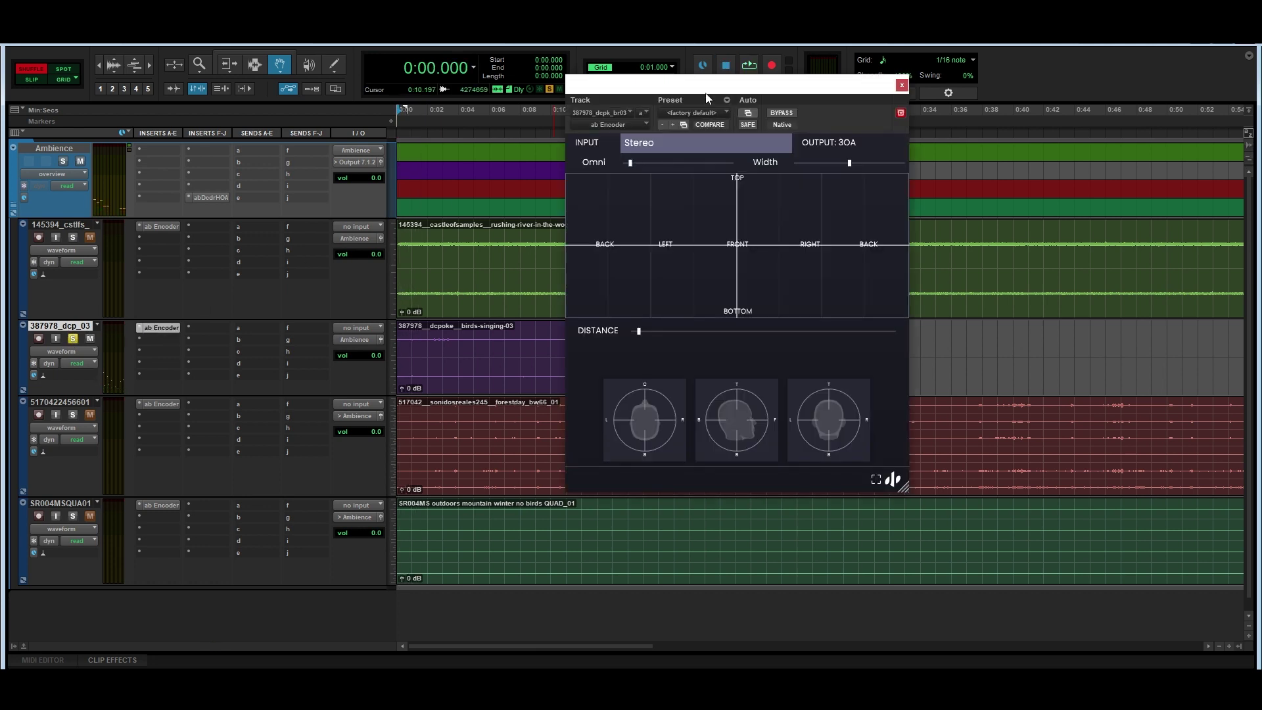
{"action": "left_click_drag", "start_coordinate": [709, 101], "coordinate": [901, 121]}
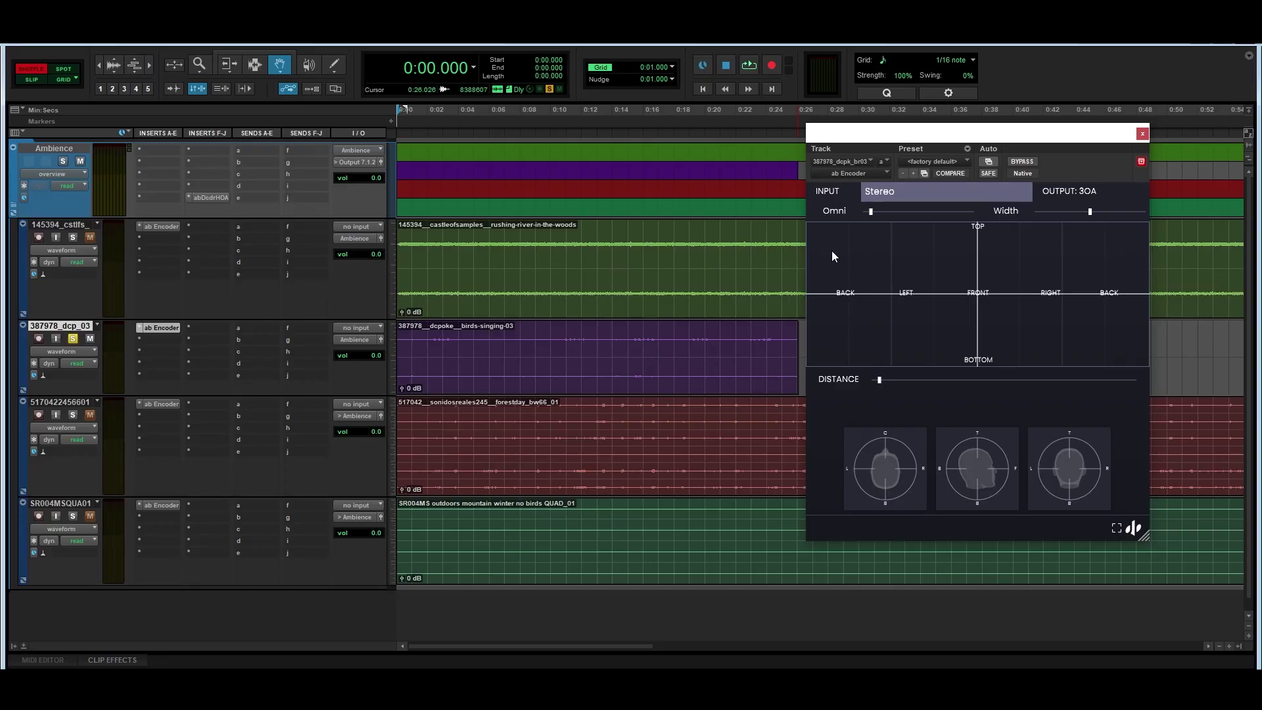
{"action": "left_click", "coordinate": [988, 164]}
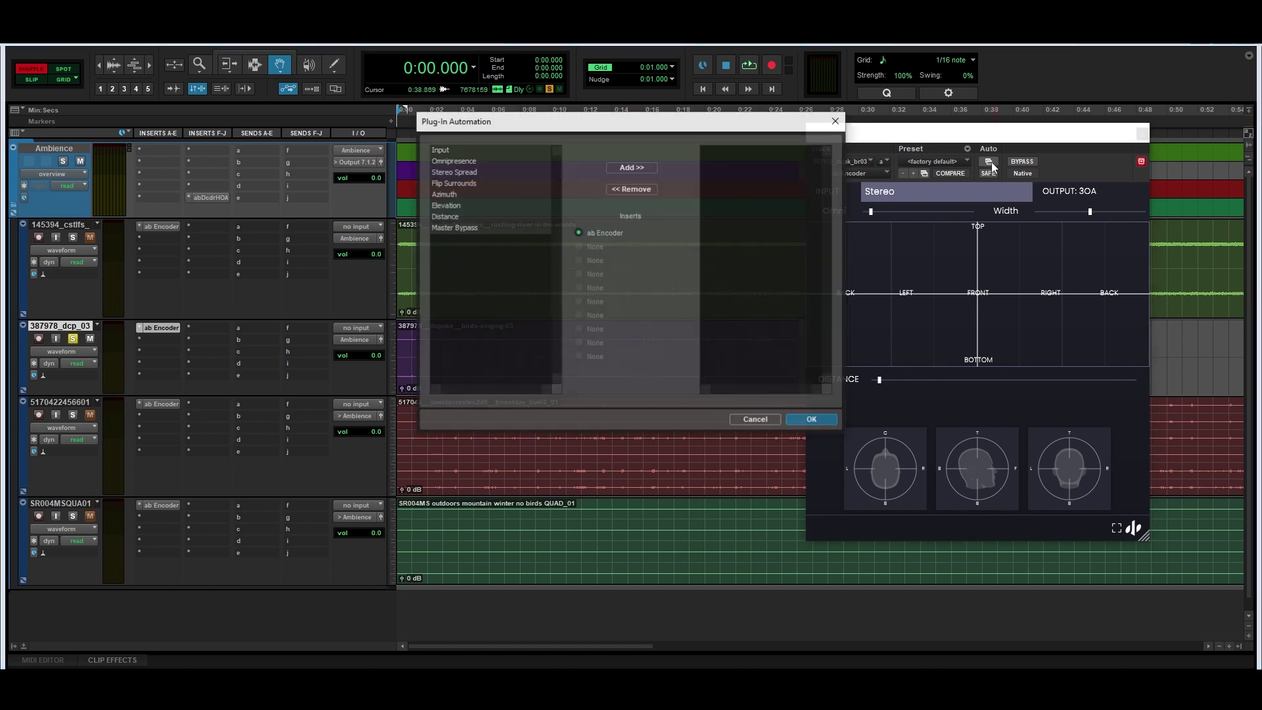
{"action": "left_click", "coordinate": [623, 169]}
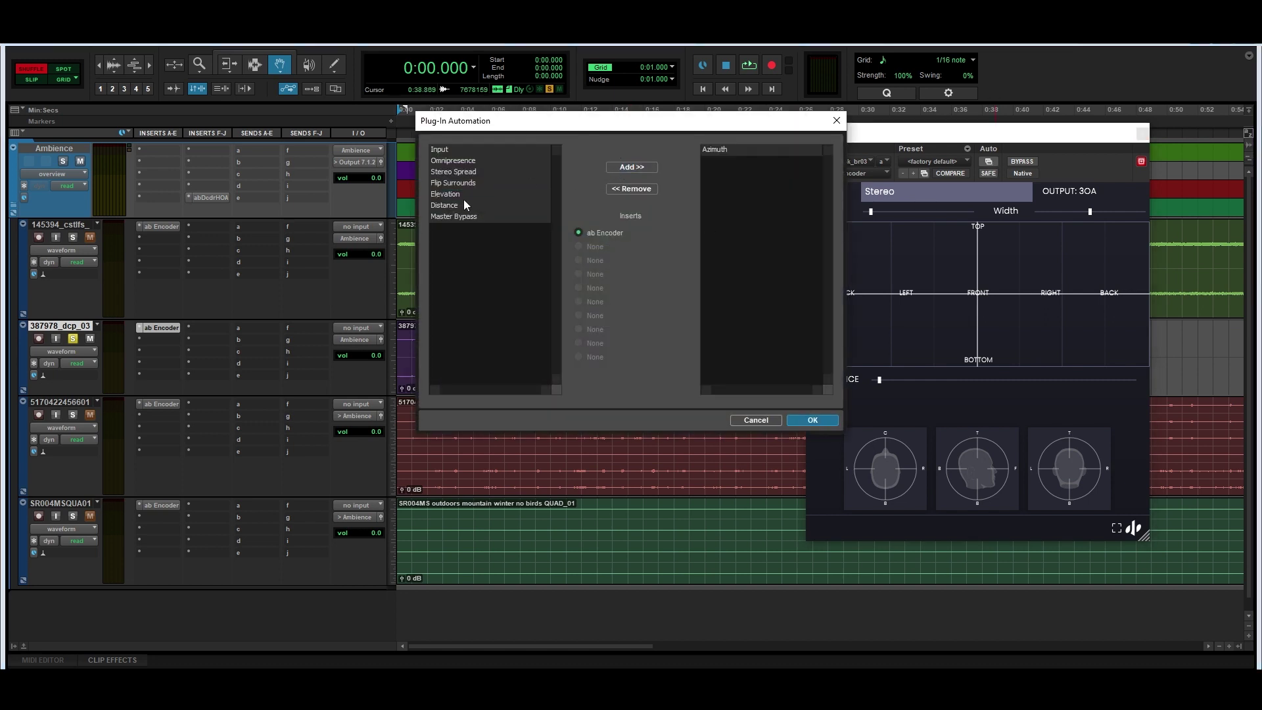
{"action": "left_click", "coordinate": [636, 169]}
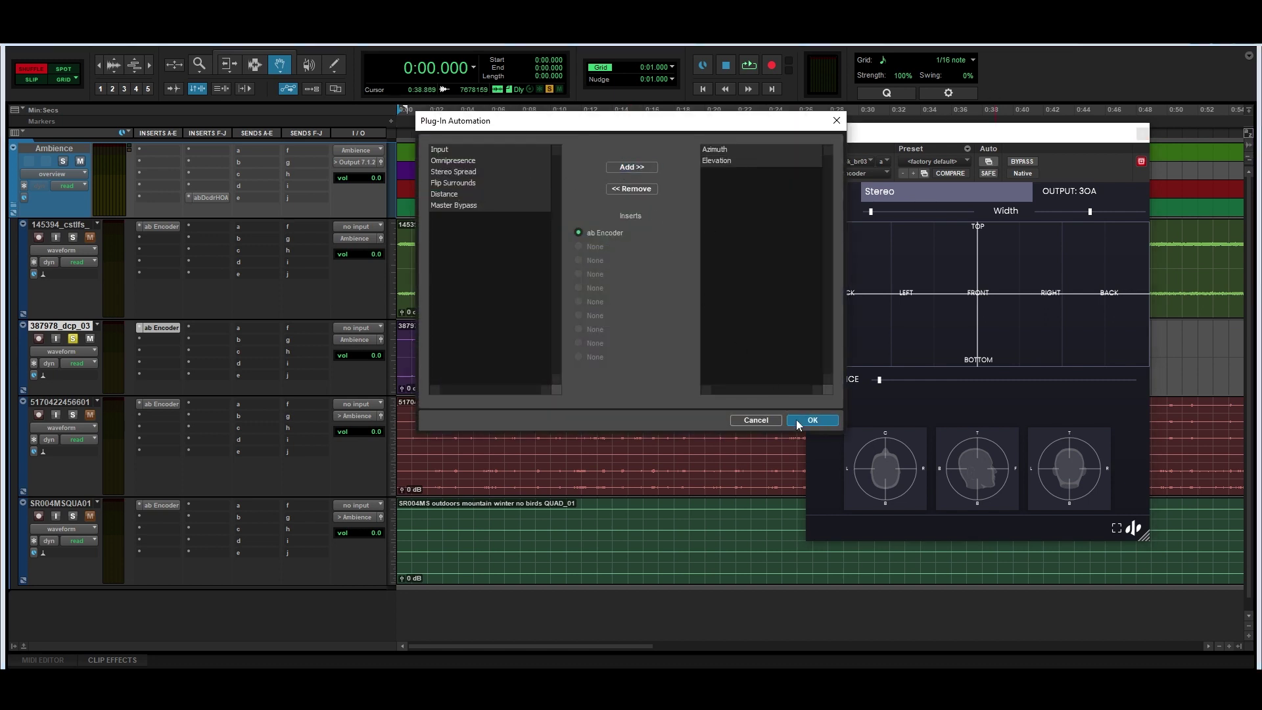
{"action": "left_click", "coordinate": [797, 422]}
- Raise the birds-singing encoder position near the top, change the track's automation mode, and record panning moves during playback
{"action": "left_click", "coordinate": [976, 235]}
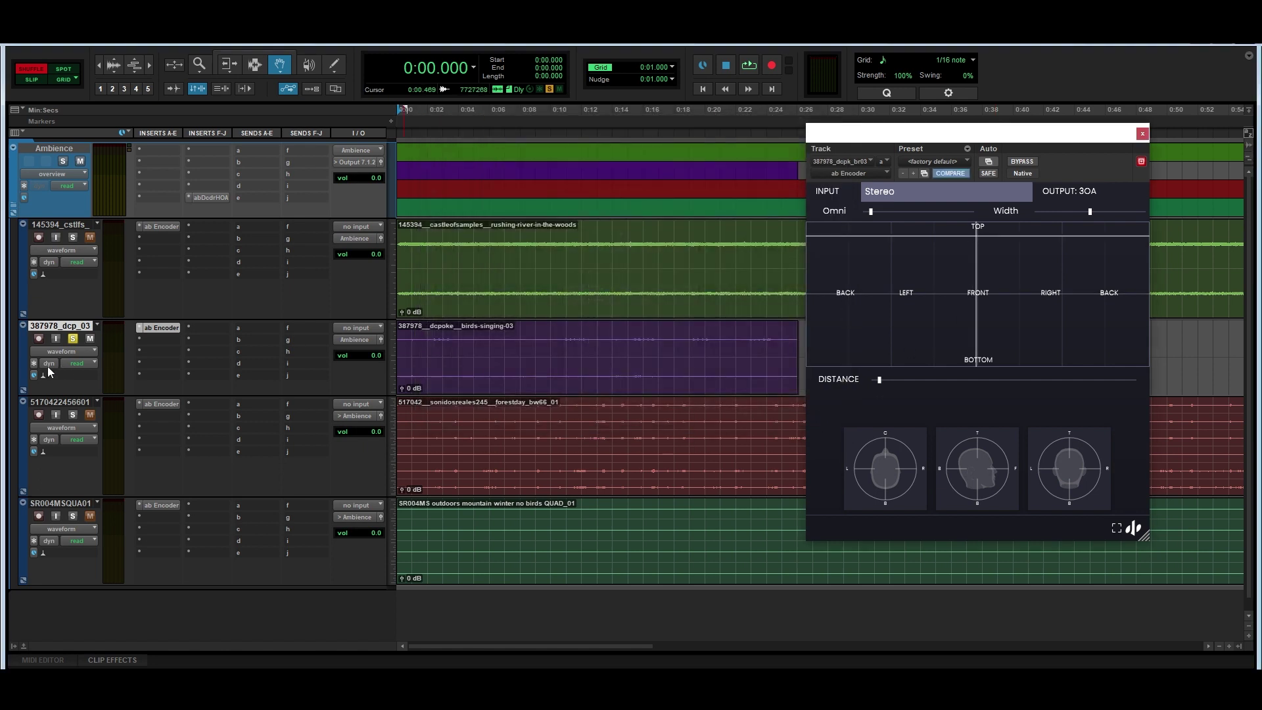
{"action": "left_click", "coordinate": [78, 363]}
{"action": "left_click", "coordinate": [104, 392]}
{"action": "key", "text": "space"}
{"action": "mouse_move", "coordinate": [976, 240]}
{"action": "left_mouse_down"}
{"action": "mouse_move", "coordinate": [867, 234]}
{"action": "mouse_move", "coordinate": [1149, 243]}
{"action": "mouse_move", "coordinate": [824, 243]}
{"action": "mouse_move", "coordinate": [835, 255]}
{"action": "mouse_move", "coordinate": [872, 241]}
{"action": "mouse_move", "coordinate": [978, 242]}
{"action": "left_mouse_up"}
{"action": "key", "text": "space"}
- Play all ambience tracks together, open the Ambience folder's ab Decoder HOA to examine its meters, and view the available decoder formats
{"action": "key", "text": "space"}
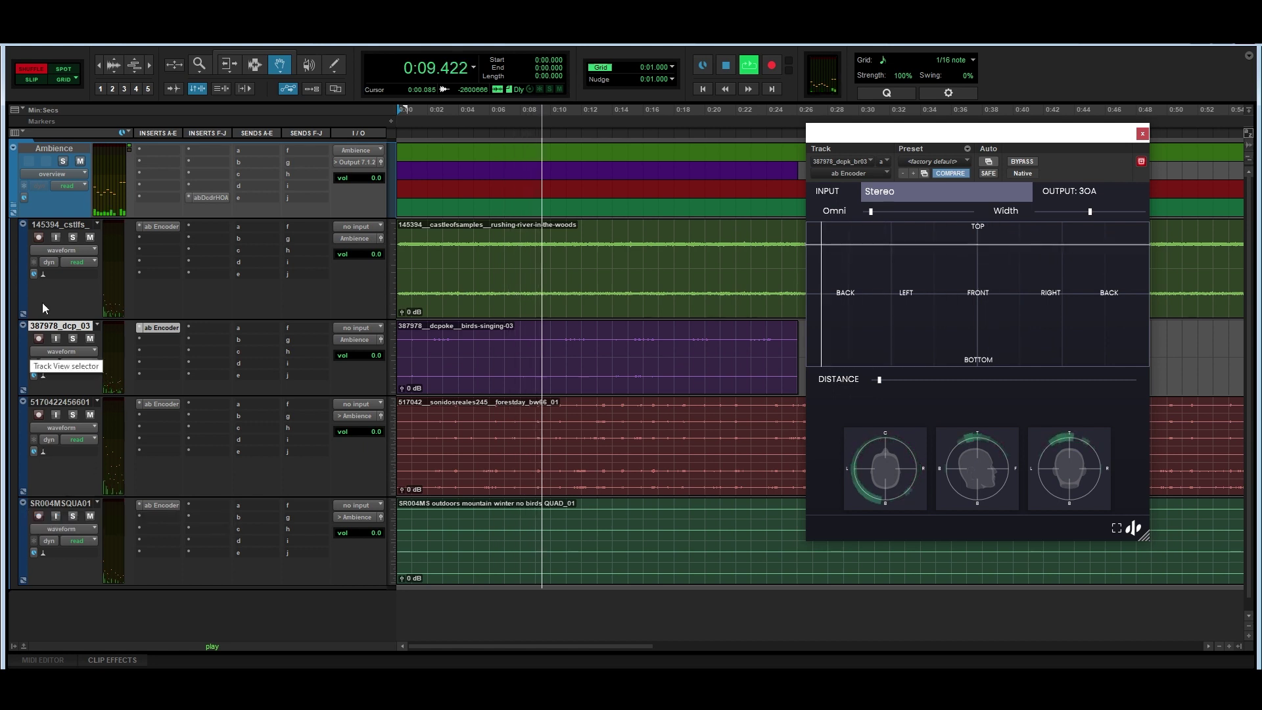
{"action": "left_click", "coordinate": [208, 197]}
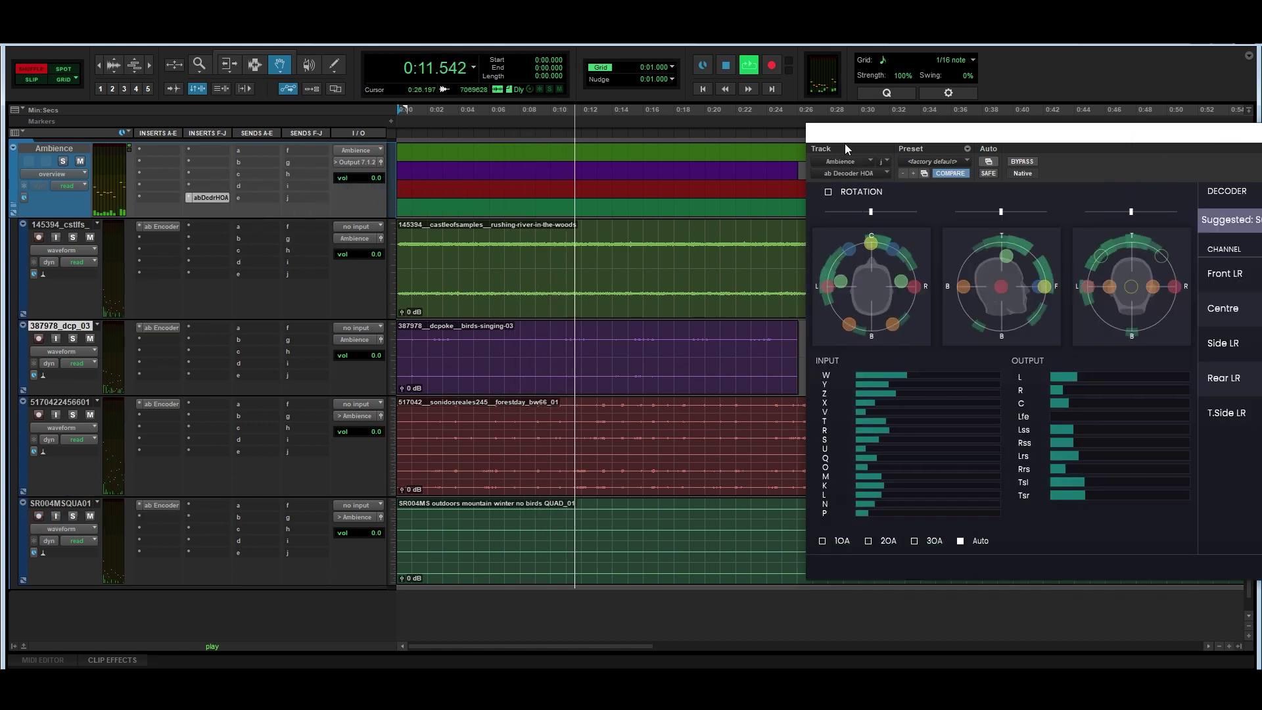
{"action": "left_click_drag", "start_coordinate": [846, 145], "coordinate": [590, 121]}
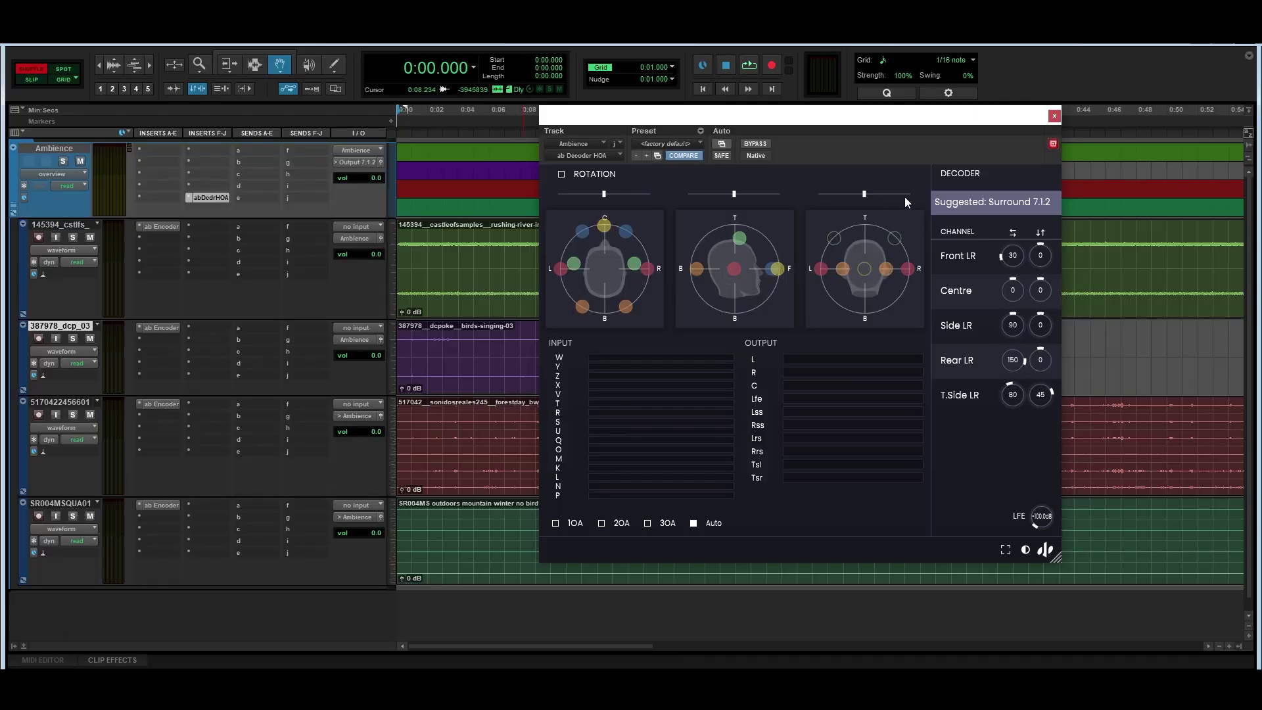
{"action": "left_click", "coordinate": [950, 204]}
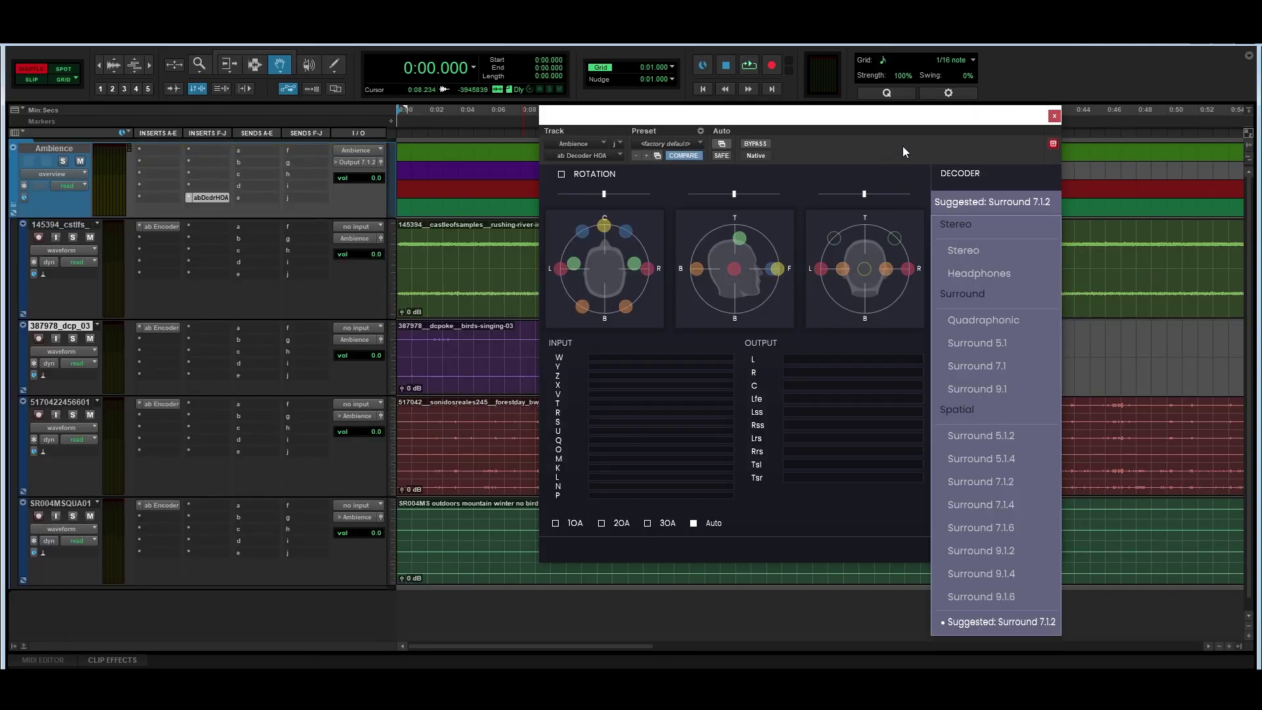
{"action": "left_click", "coordinate": [960, 176]}
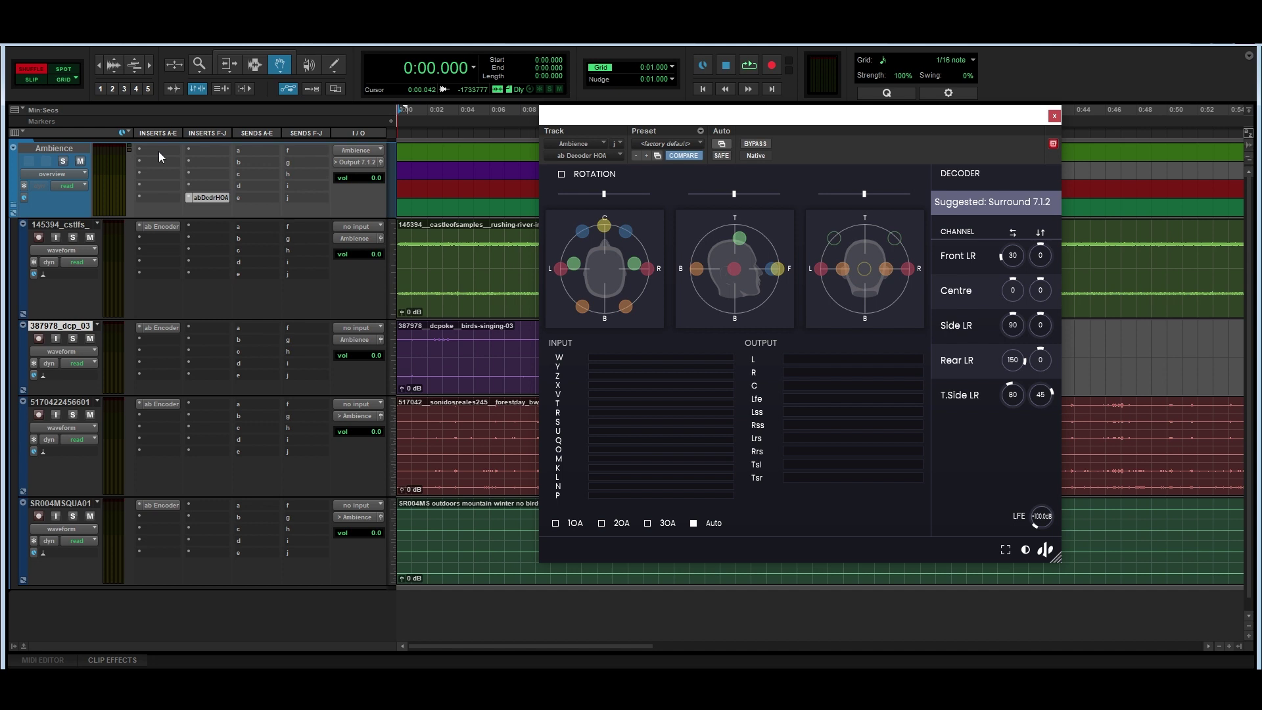
- Insert ab vortEx (3rd Order Ambisonics) in the second insert slot of the birds-singing track and reposition its window
{"action": "left_click", "coordinate": [163, 337]}
{"action": "type", "text": "vortex"}
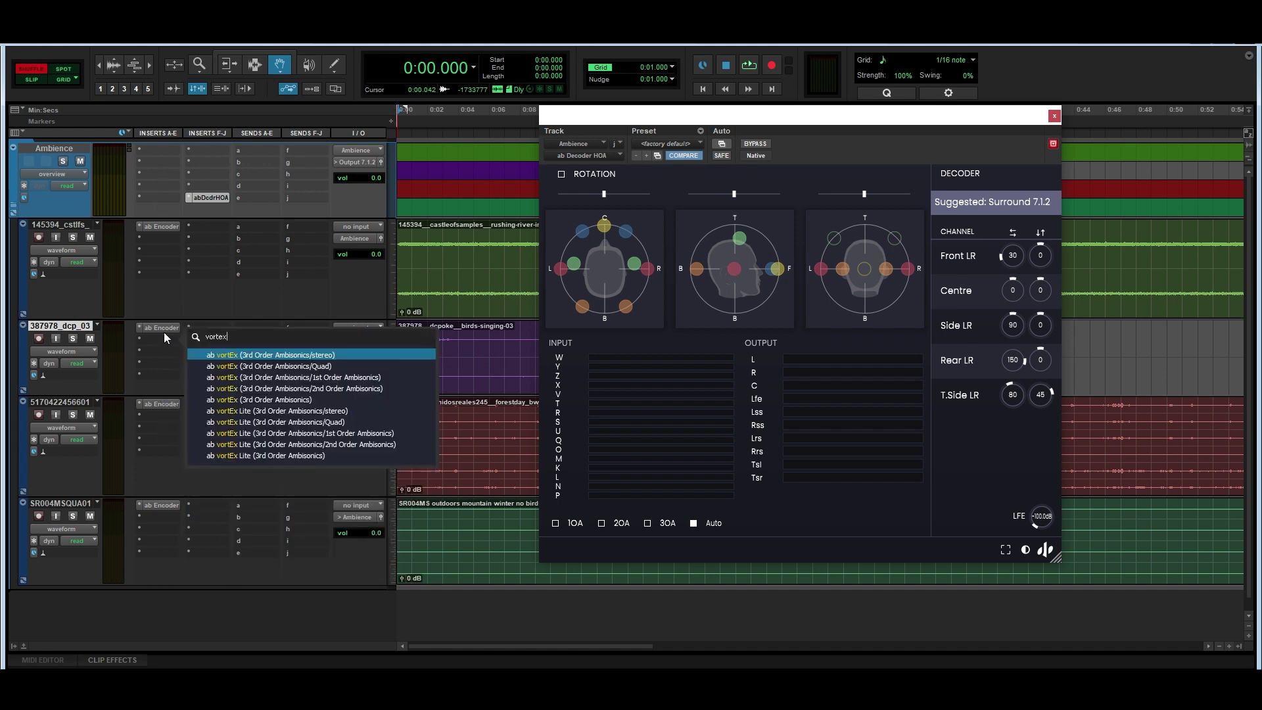
{"action": "left_click", "coordinate": [252, 401]}
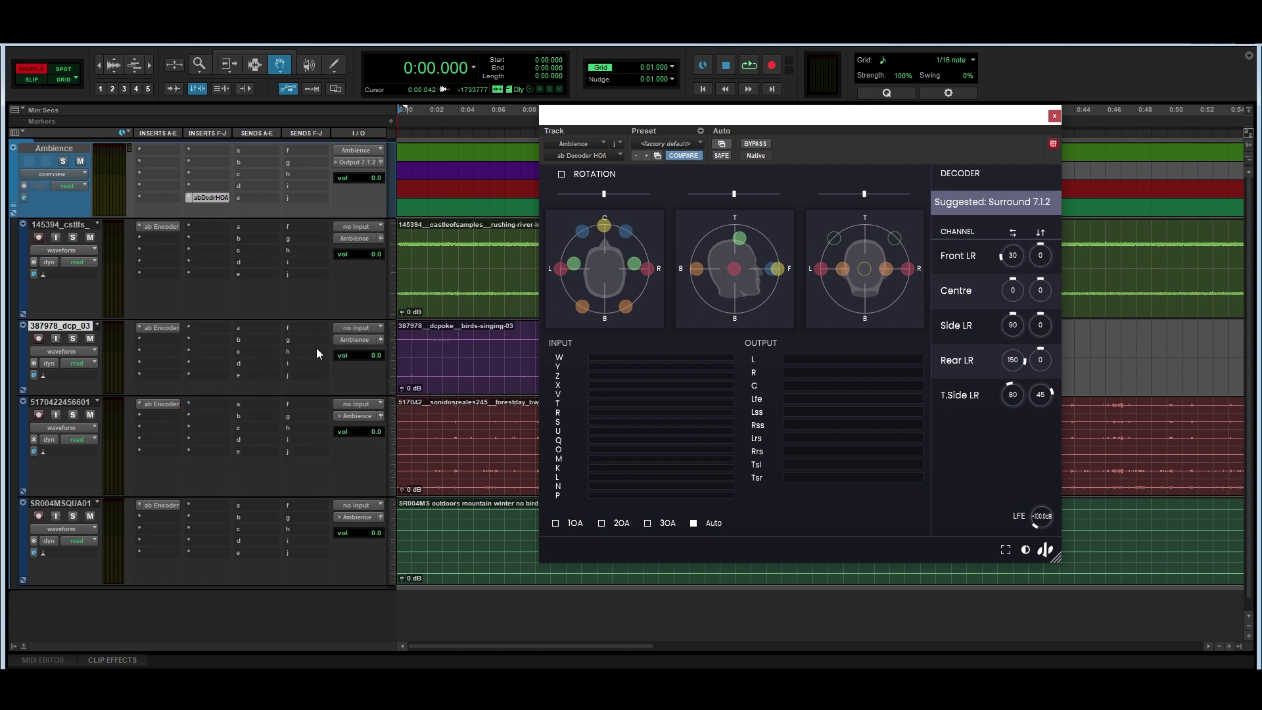
{"action": "left_click_drag", "start_coordinate": [718, 121], "coordinate": [752, 61]}
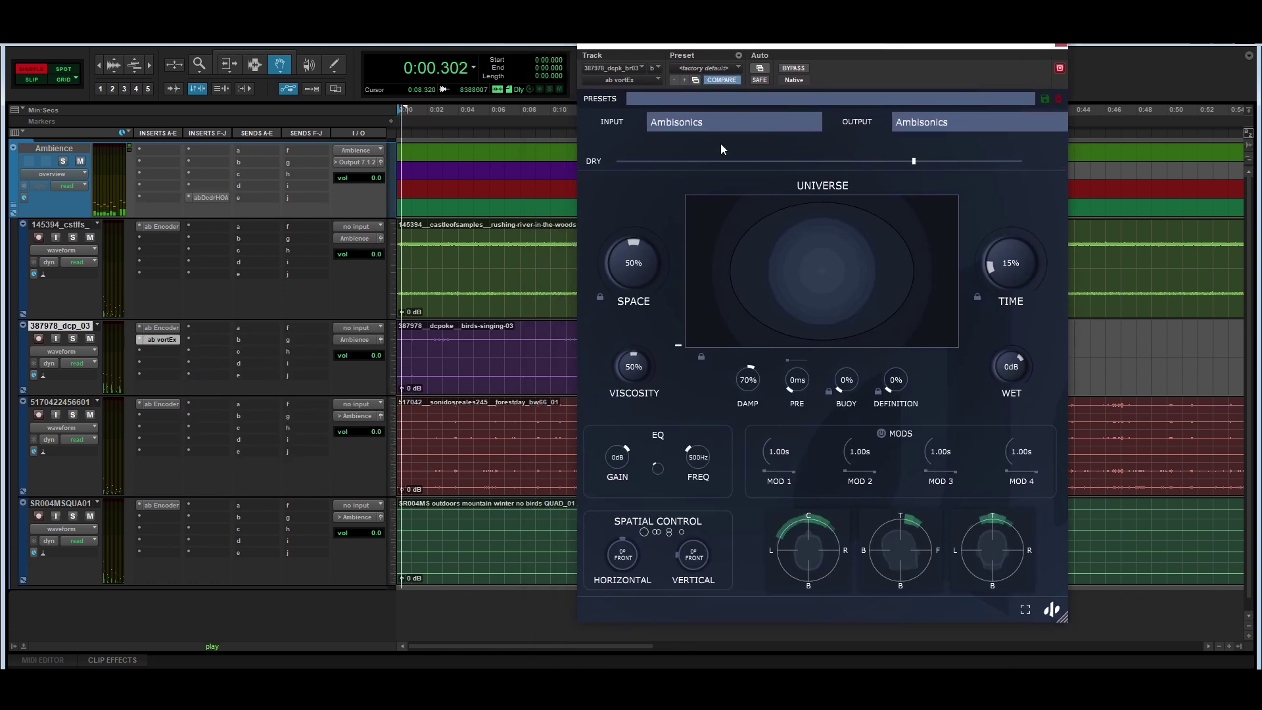
- Shape the birds-singing reverb in the ab vortEx Universe pad to about 69.5% Space, 37.2% Time, 68% Buoy and 100% Definition
{"action": "left_click_drag", "start_coordinate": [801, 262], "coordinate": [950, 319]}
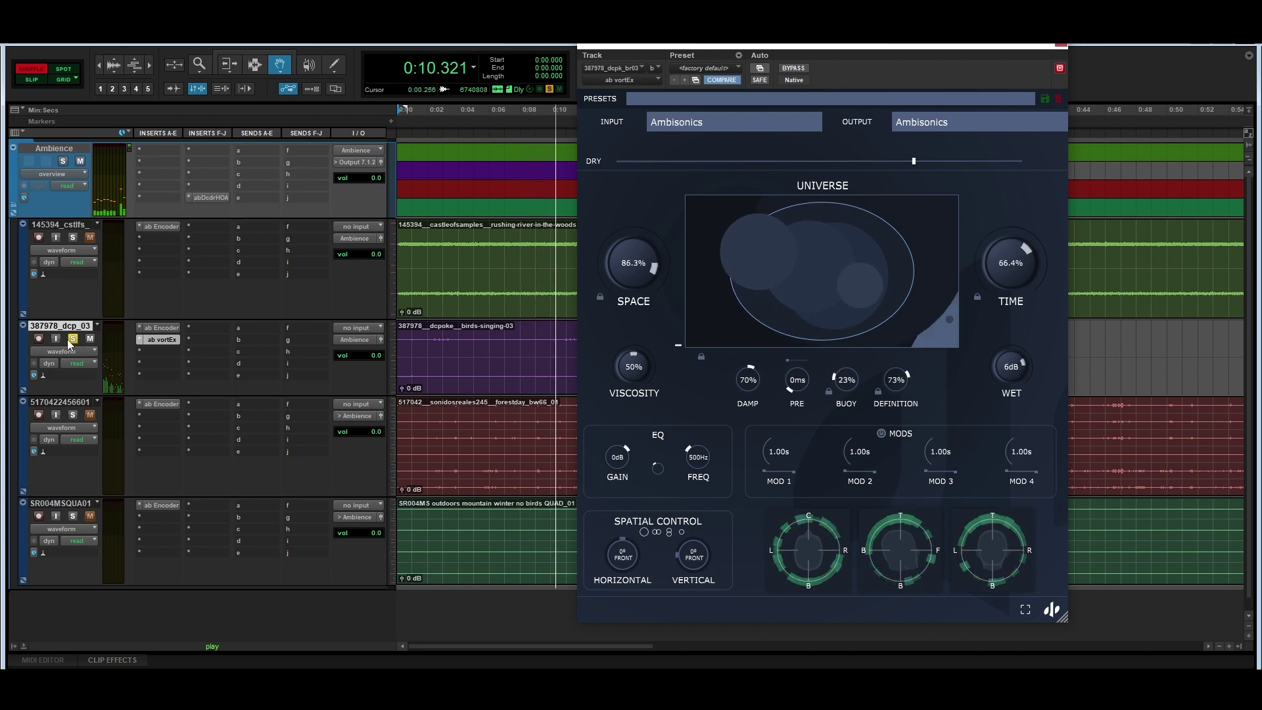
{"action": "left_click_drag", "start_coordinate": [937, 323], "coordinate": [935, 251]}
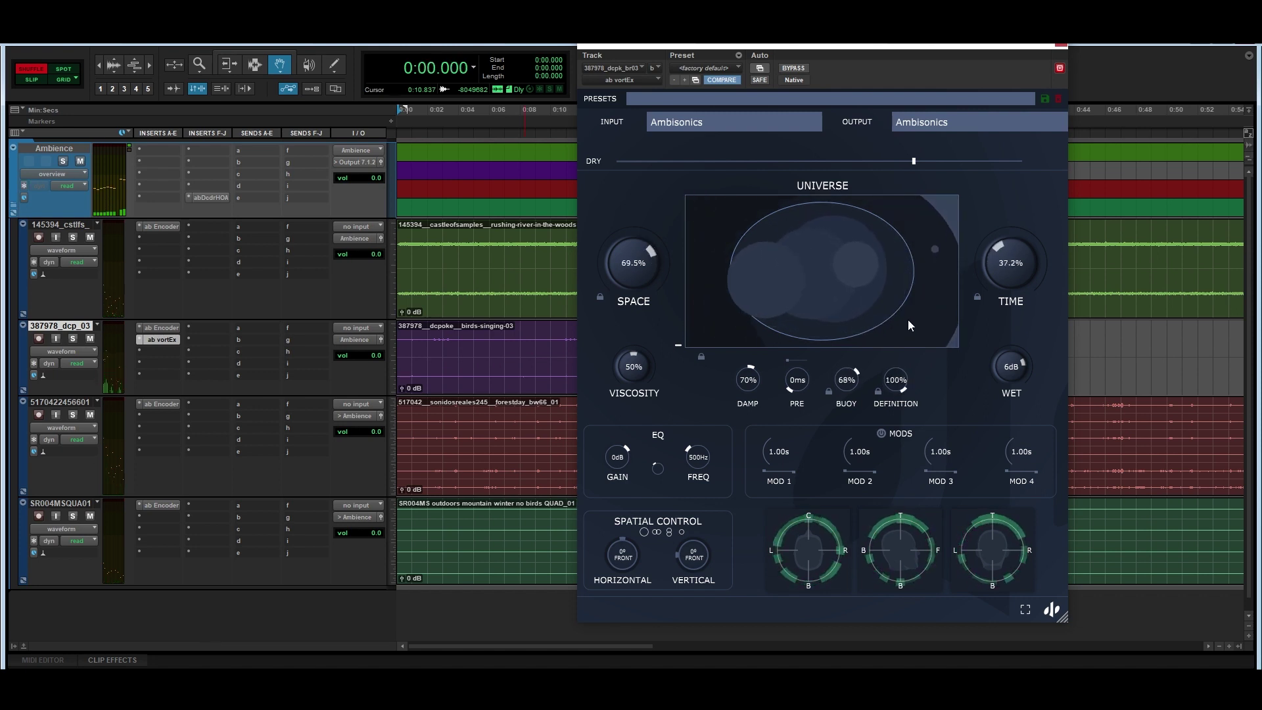